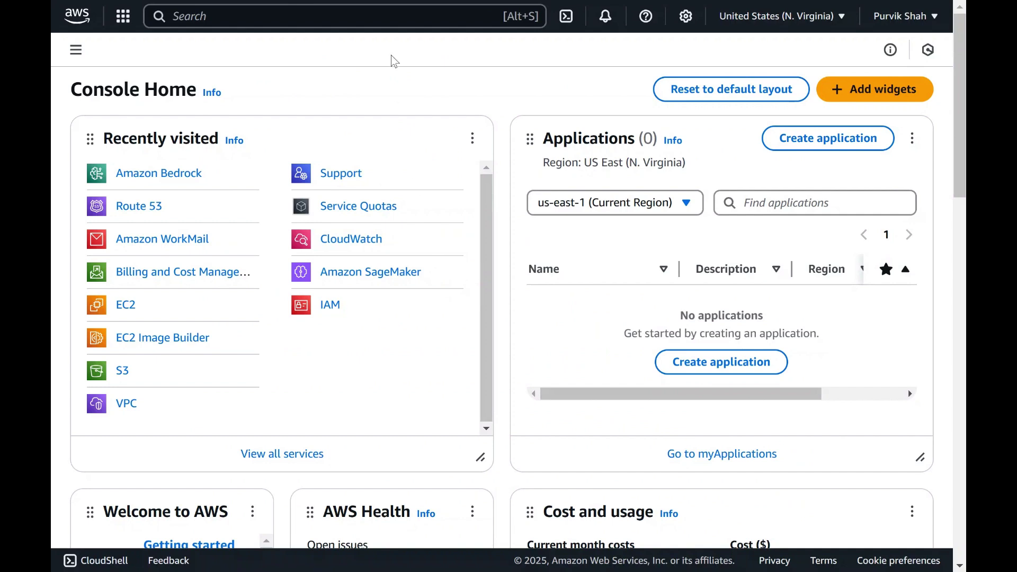
# Open Amazon Bedrock from the console search and go to its Model catalog.
pyautogui.click(294, 16)
pyautogui.write('bed')
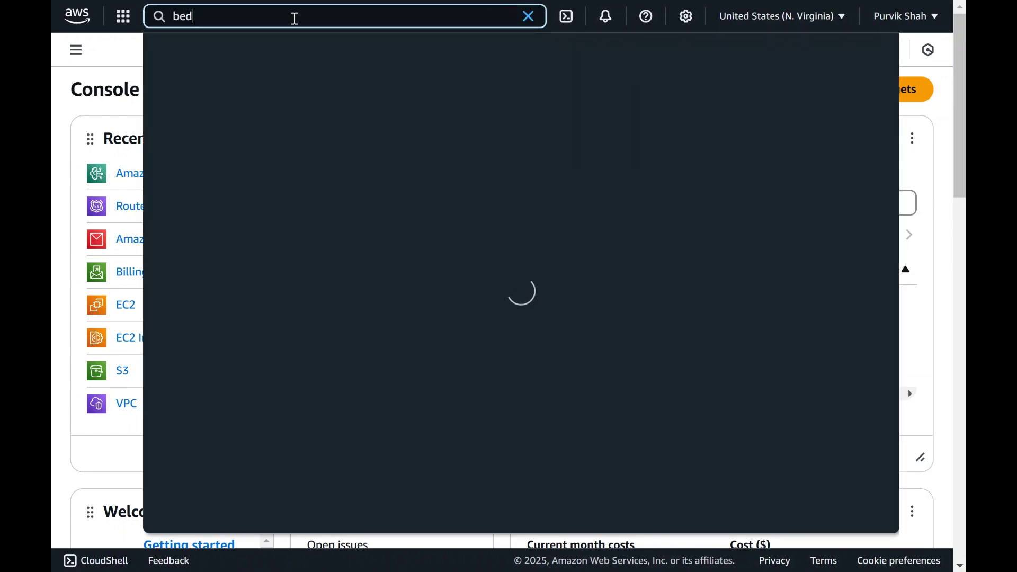
pyautogui.write('rock')
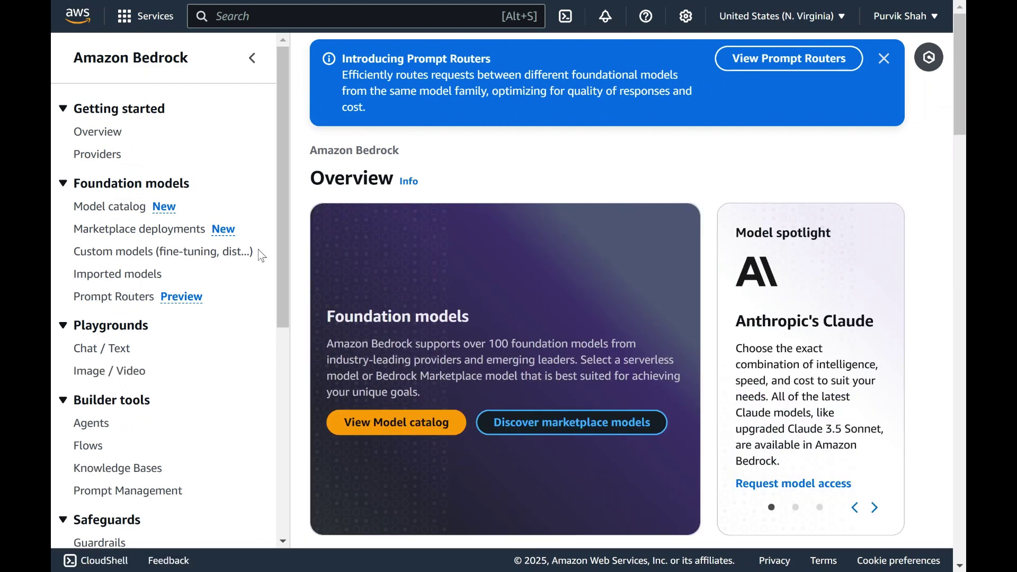
pyautogui.click(125, 211)
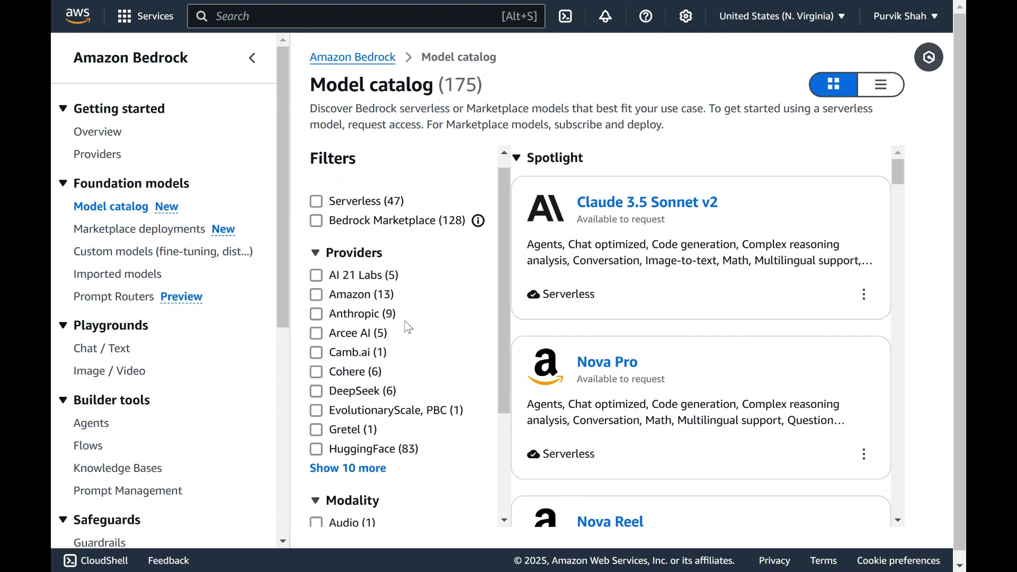
pyautogui.scroll(-1, 407, 327)
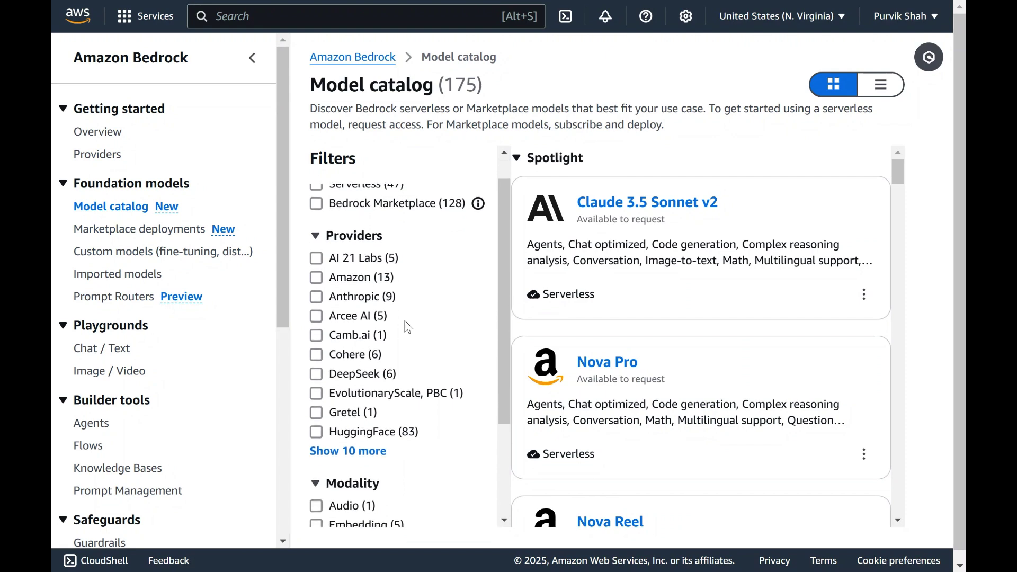
# Filter the catalog to DeepSeek models and collapse the navigation panel.
pyautogui.click(316, 375)
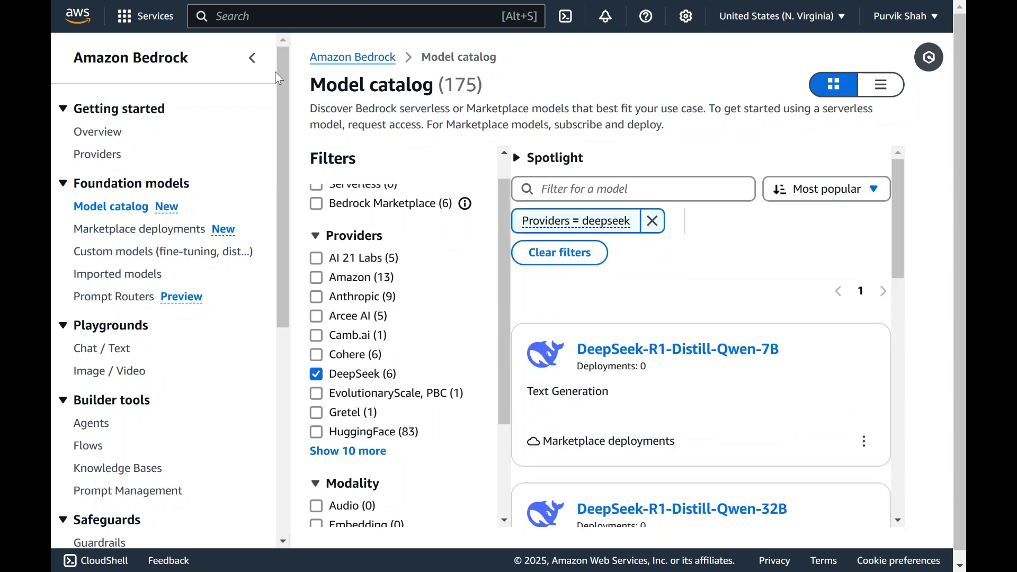
pyautogui.click(252, 57)
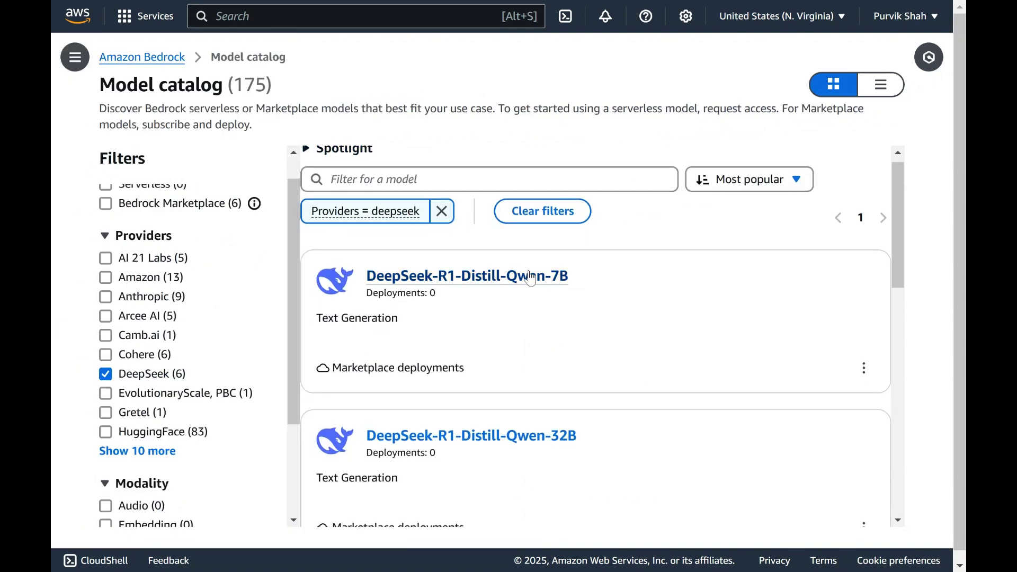
pyautogui.scroll(-3, 530, 277)
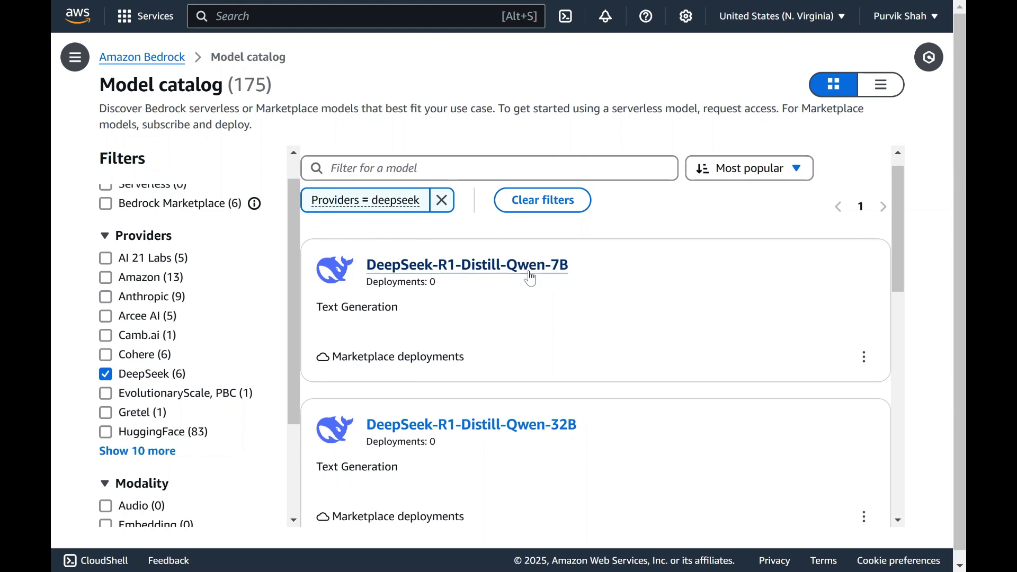
pyautogui.scroll(-2, 530, 292)
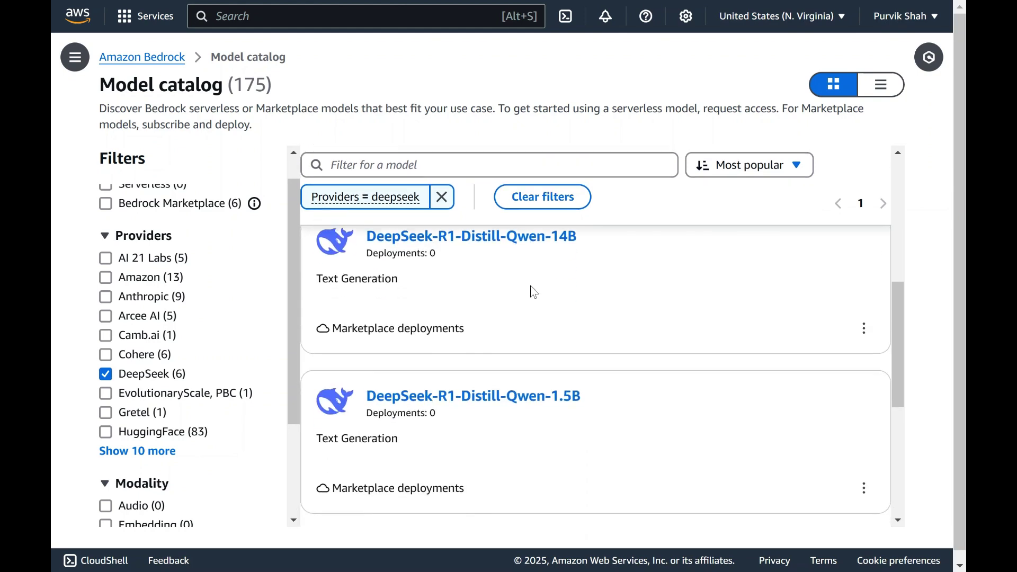
pyautogui.scroll(-2, 530, 292)
pyautogui.scroll(-1, 530, 292)
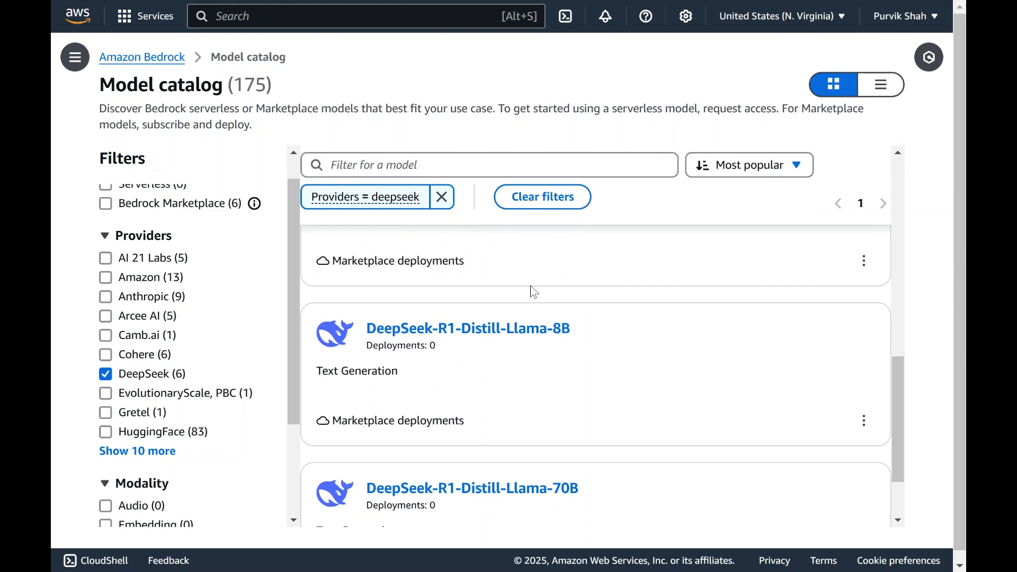
# Open the DeepSeek-R1-Distill-Llama-8B model details page.
pyautogui.click(523, 334)
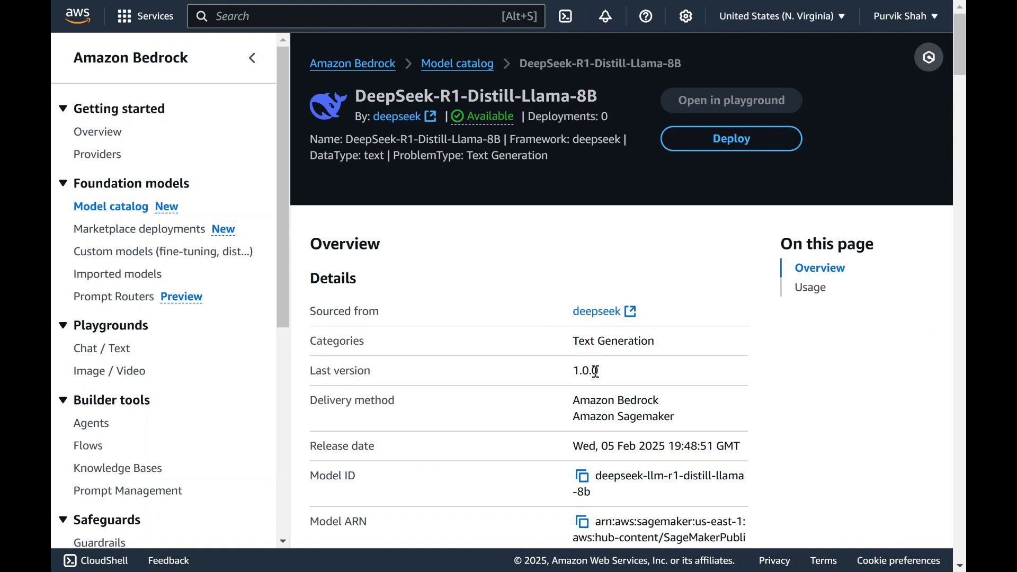
pyautogui.scroll(-1, 596, 371)
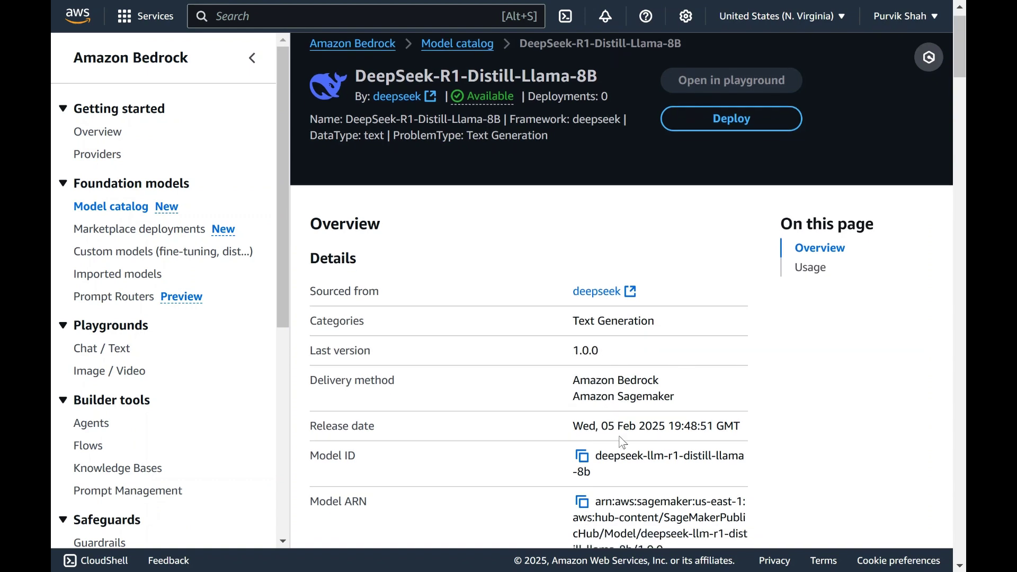
pyautogui.scroll(-1, 622, 442)
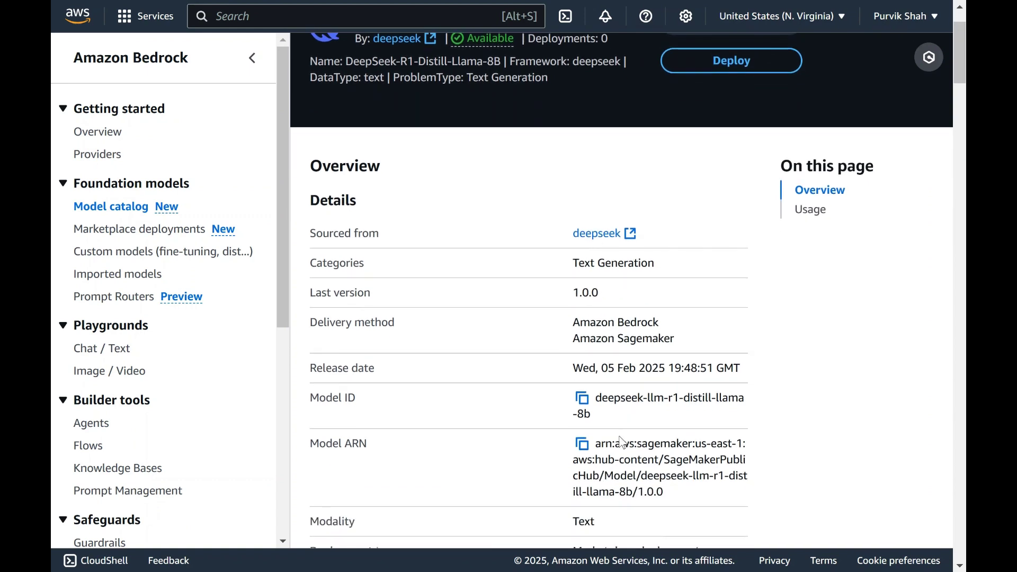
pyautogui.scroll(-3, 621, 434)
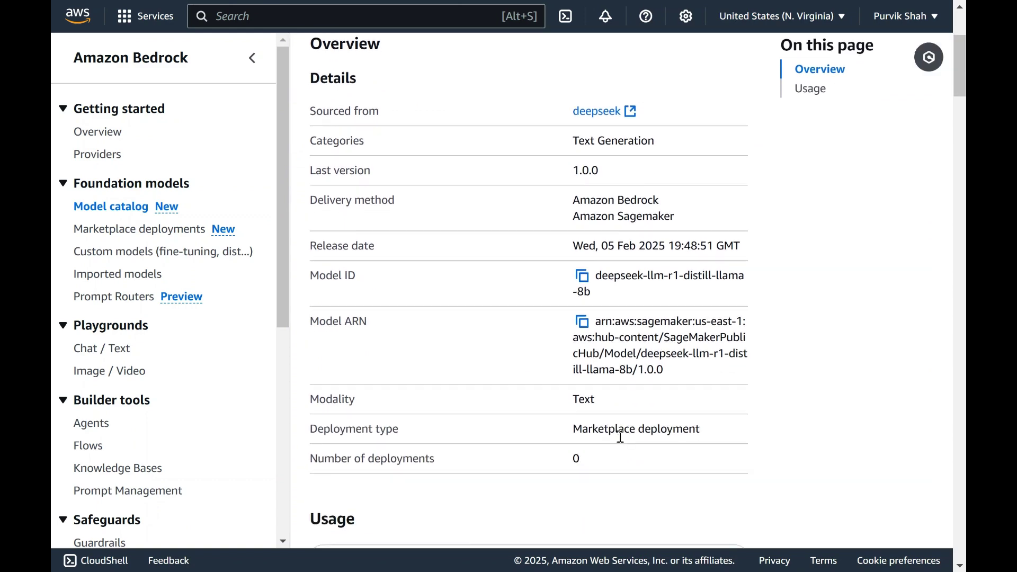
pyautogui.scroll(-5, 542, 269)
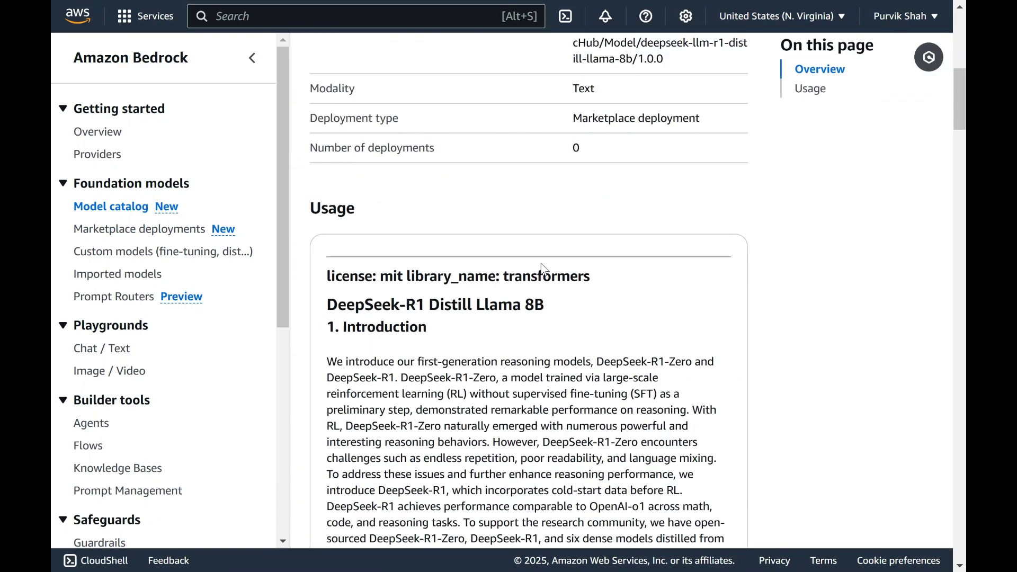
pyautogui.scroll(-1, 542, 269)
pyautogui.scroll(-3, 542, 269)
pyautogui.scroll(-3, 542, 269)
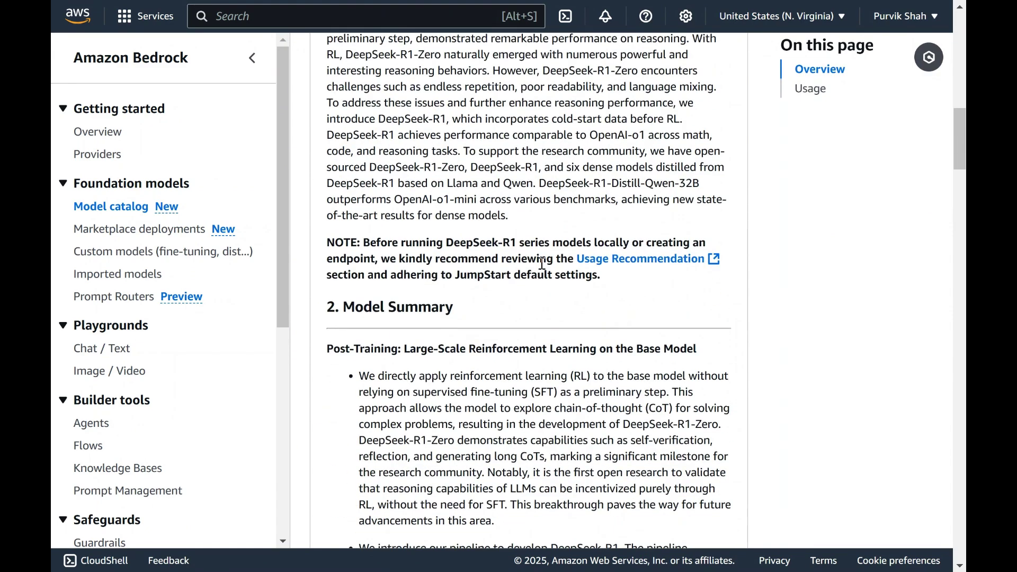
pyautogui.scroll(-3, 542, 264)
pyautogui.scroll(-3, 542, 264)
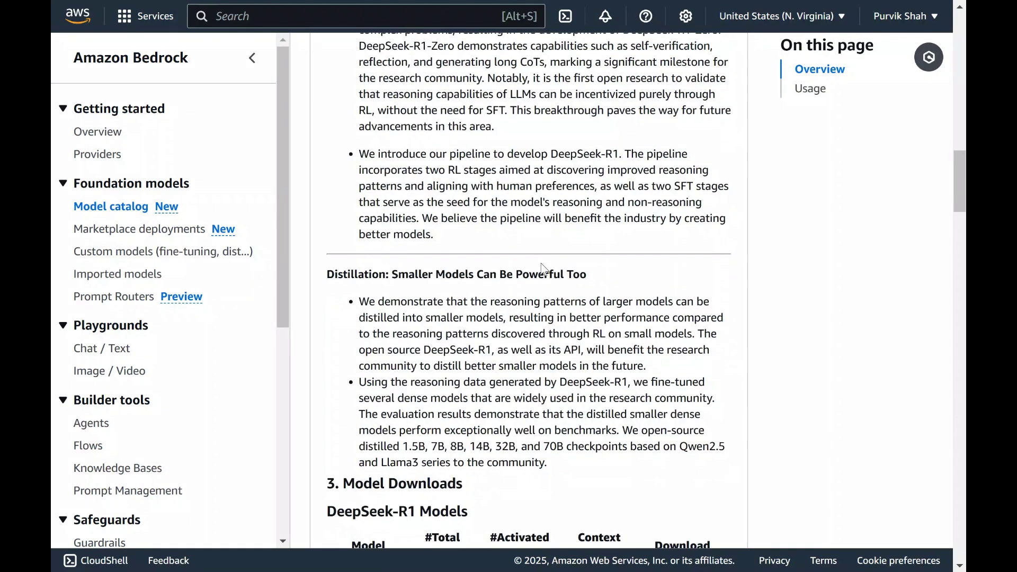
pyautogui.scroll(3, 542, 271)
pyautogui.scroll(10, 542, 269)
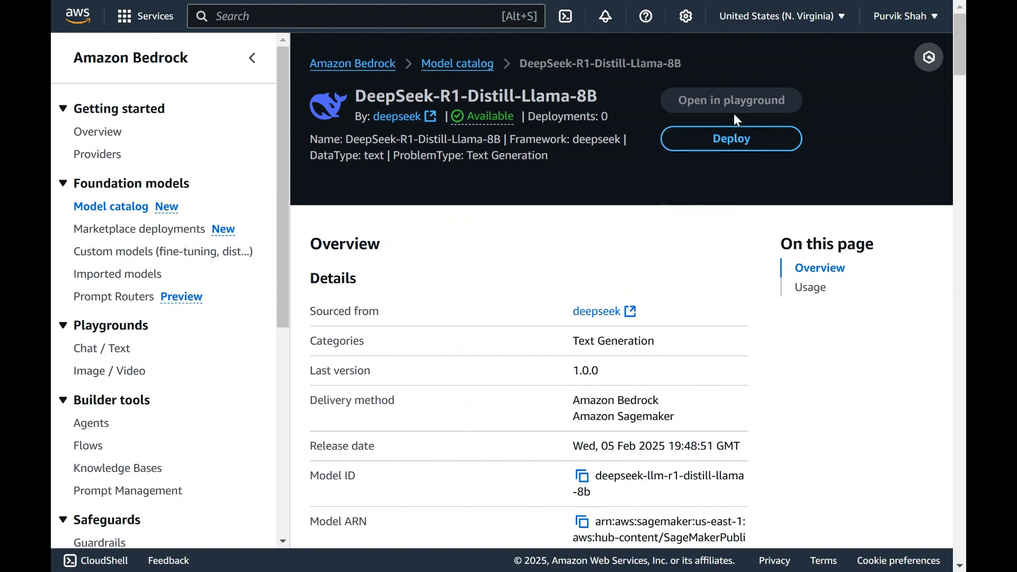
# Start a deployment of the model and set the instance type to ml.g5.2xlarge.
pyautogui.click(735, 137)
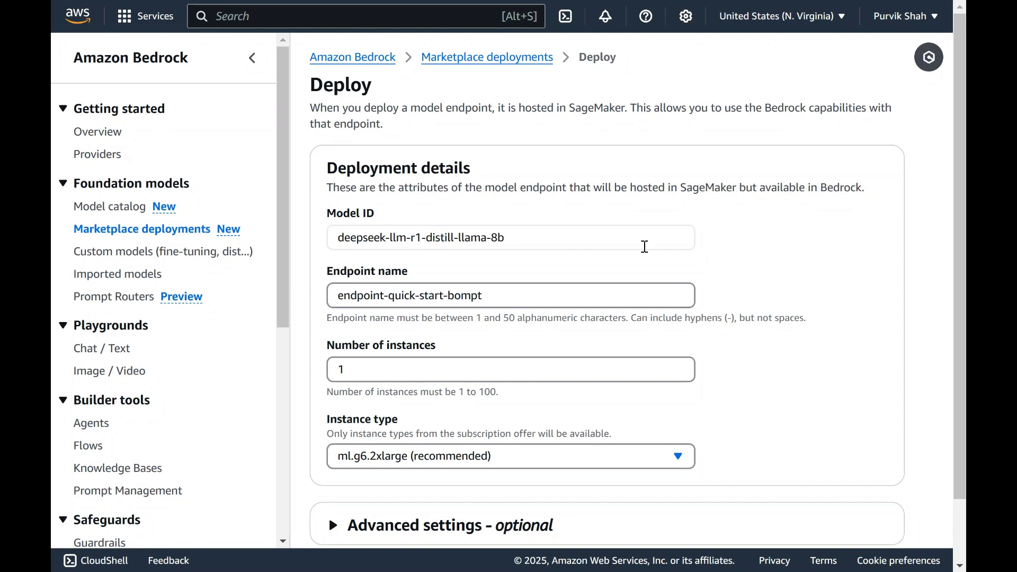
pyautogui.scroll(-1, 645, 246)
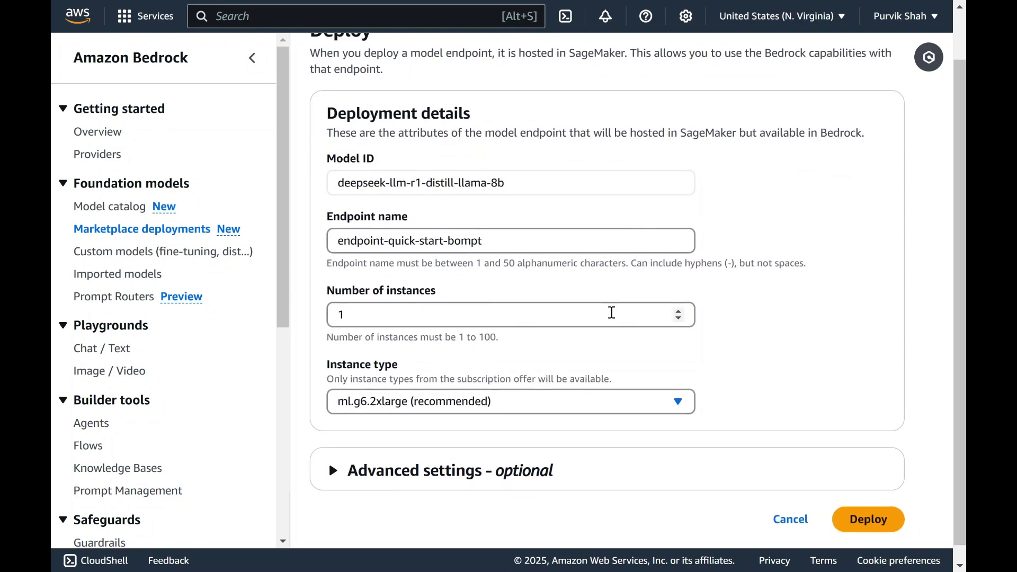
pyautogui.click(579, 410)
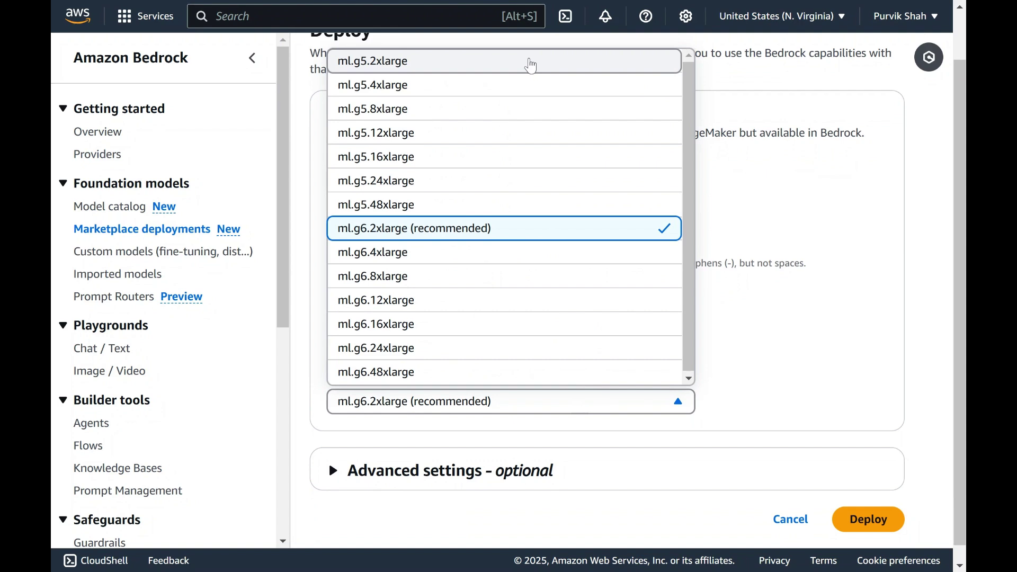
pyautogui.click(530, 62)
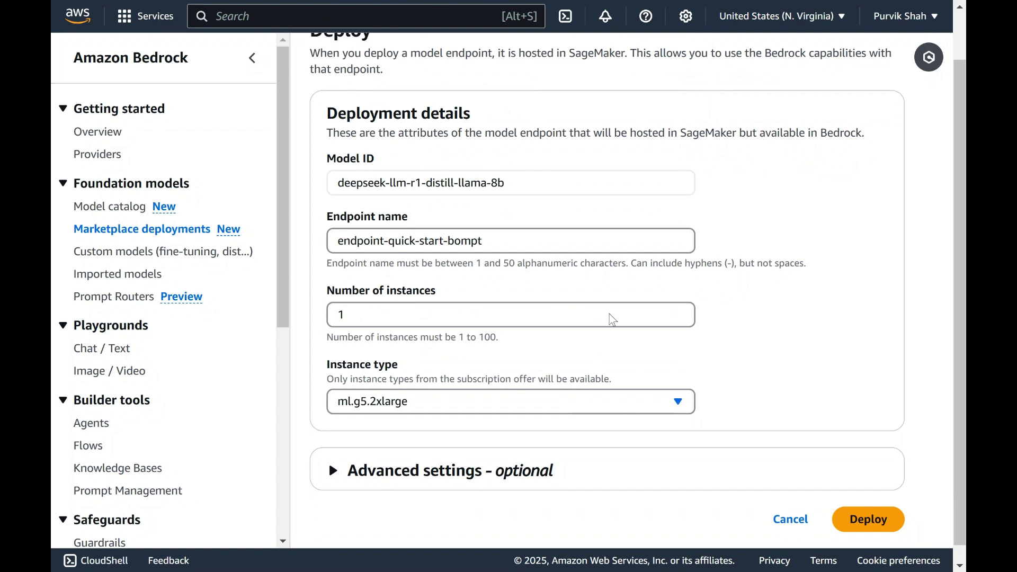
pyautogui.scroll(-1, 583, 350)
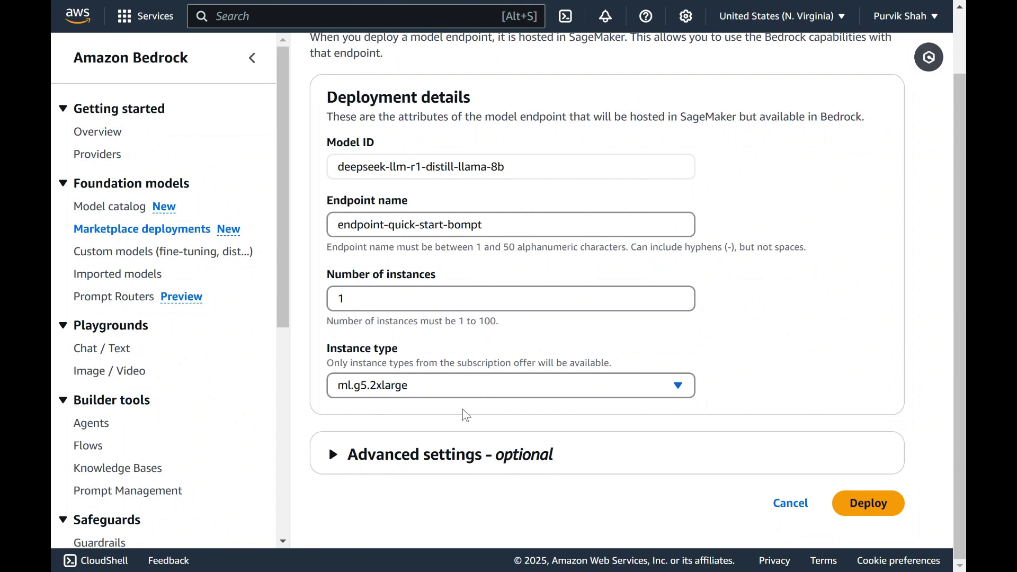
# In Advanced settings, use the existing service role ending FNJ4NF6S0UM.
pyautogui.click(461, 455)
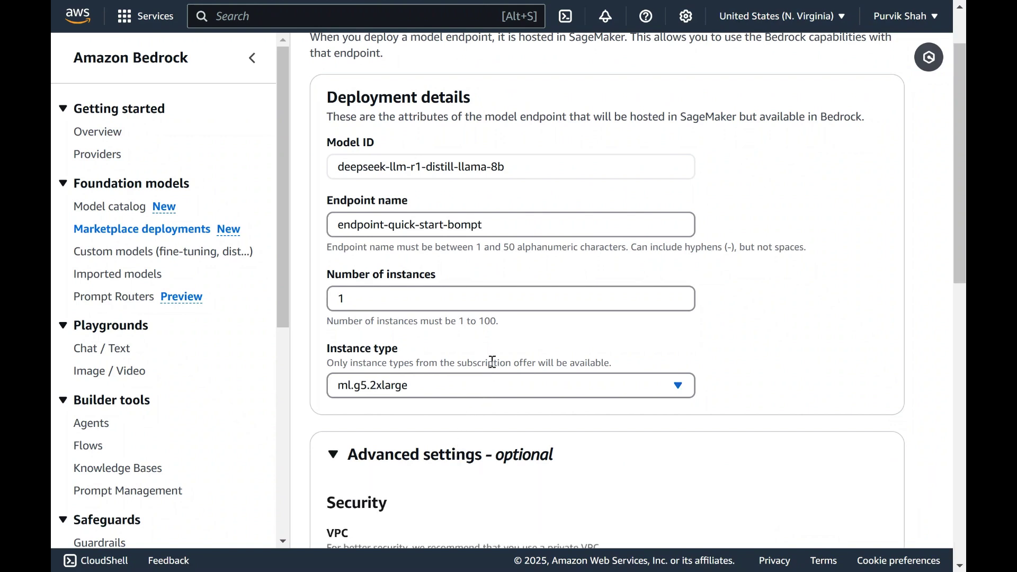
pyautogui.scroll(-3, 491, 361)
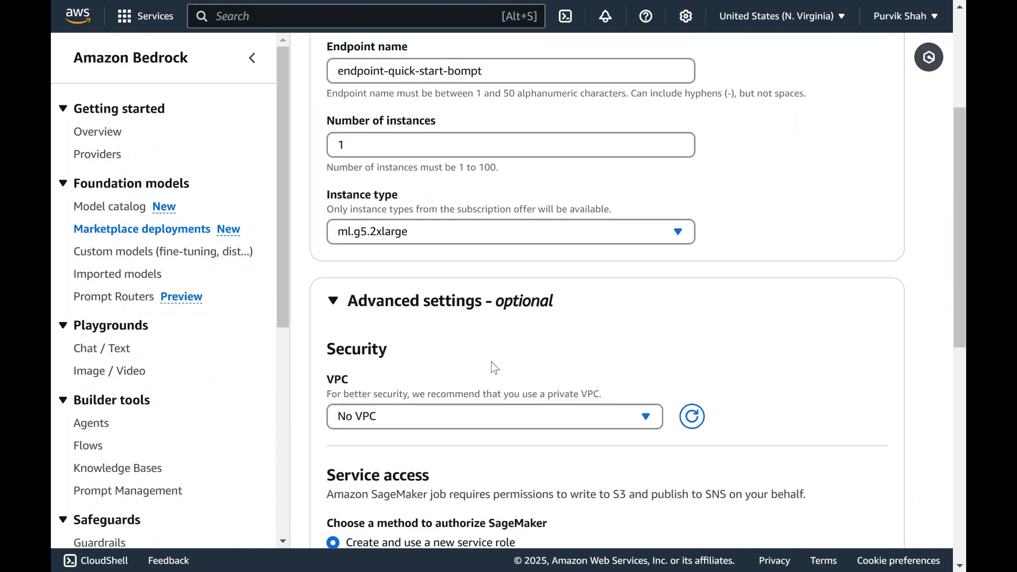
pyautogui.scroll(-2, 491, 367)
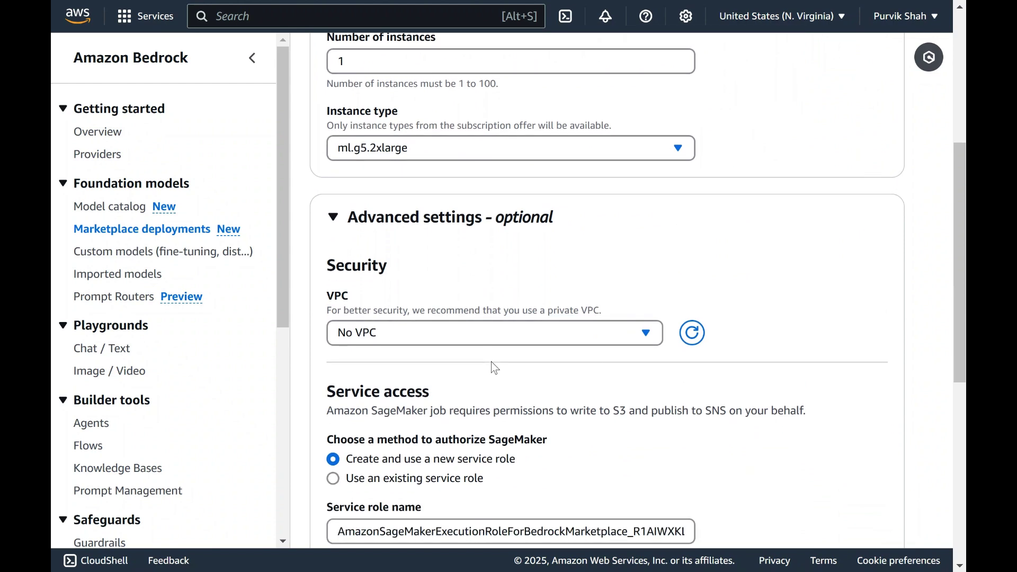
pyautogui.scroll(-1, 492, 367)
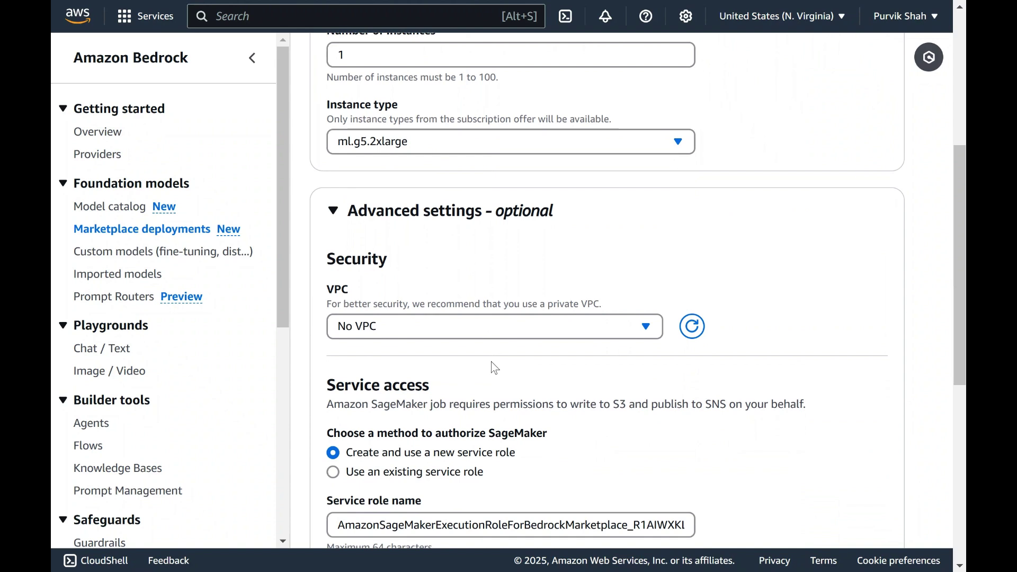
pyautogui.scroll(-2, 491, 367)
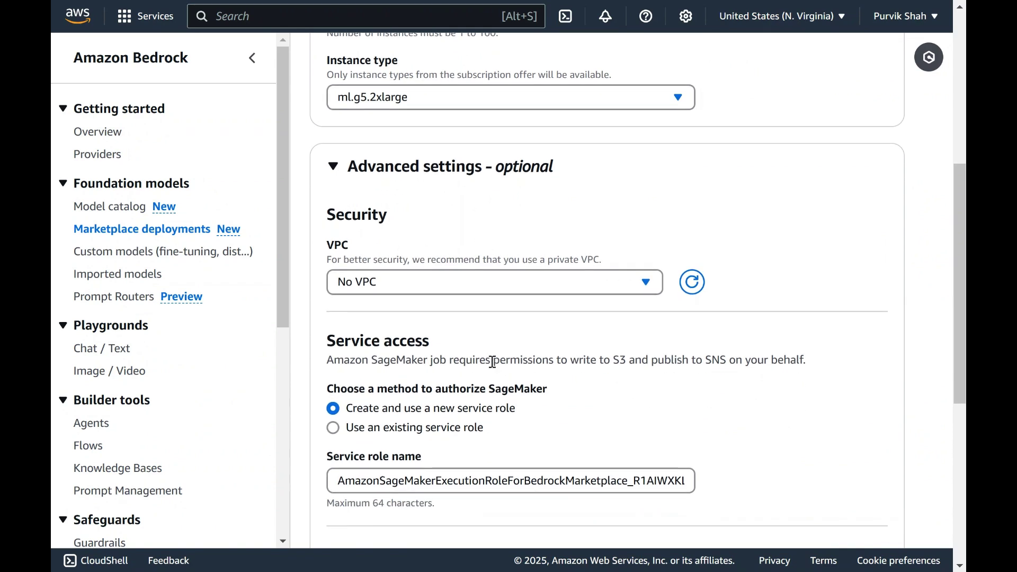
pyautogui.scroll(-1, 477, 395)
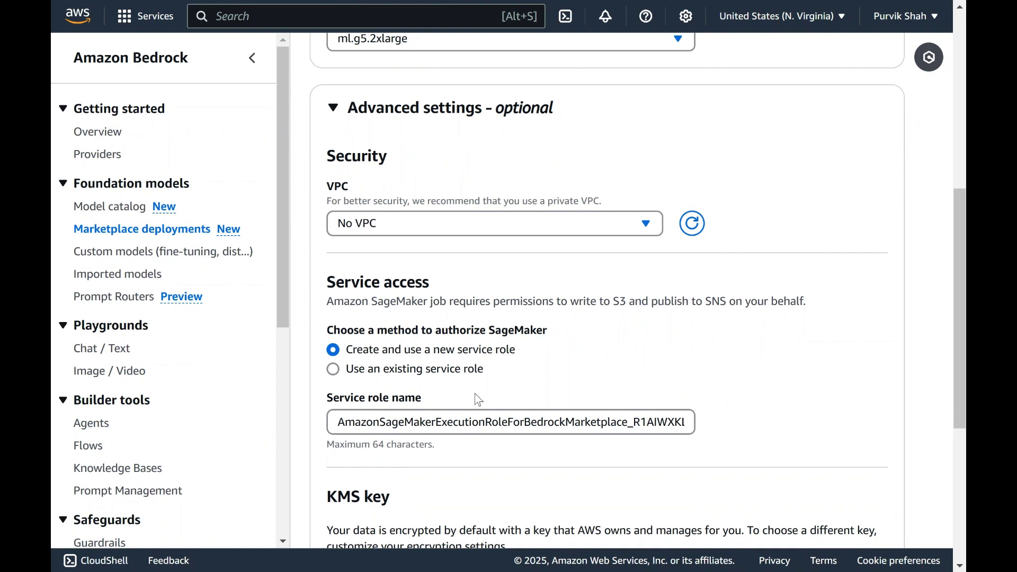
pyautogui.click(455, 370)
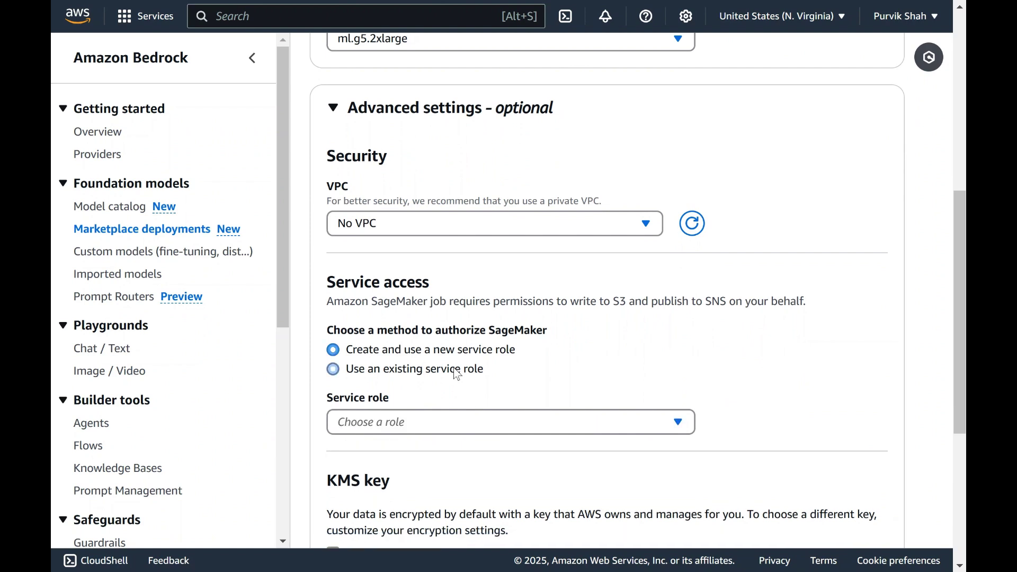
pyautogui.click(458, 429)
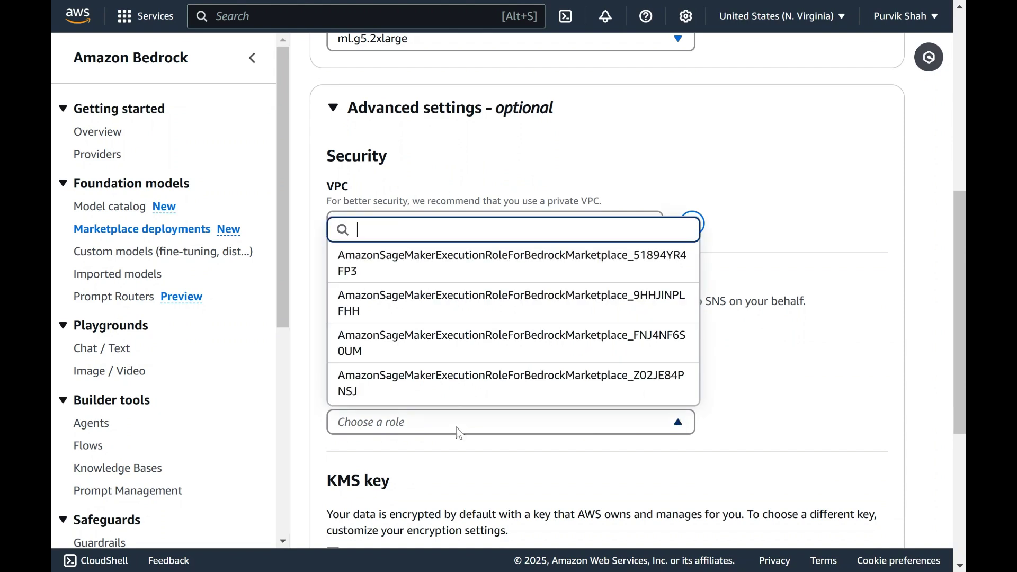
pyautogui.click(452, 351)
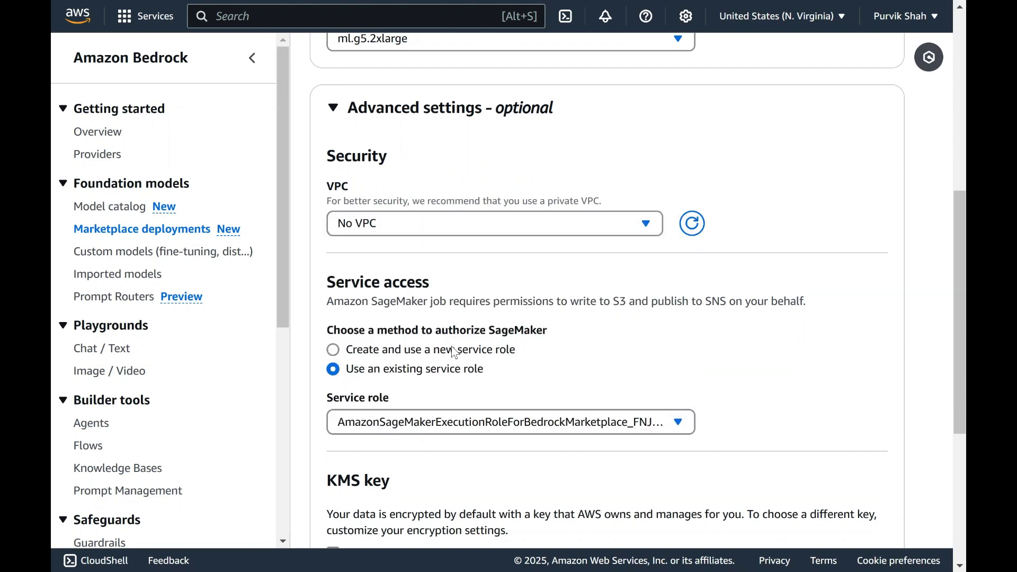
pyautogui.scroll(-3, 452, 347)
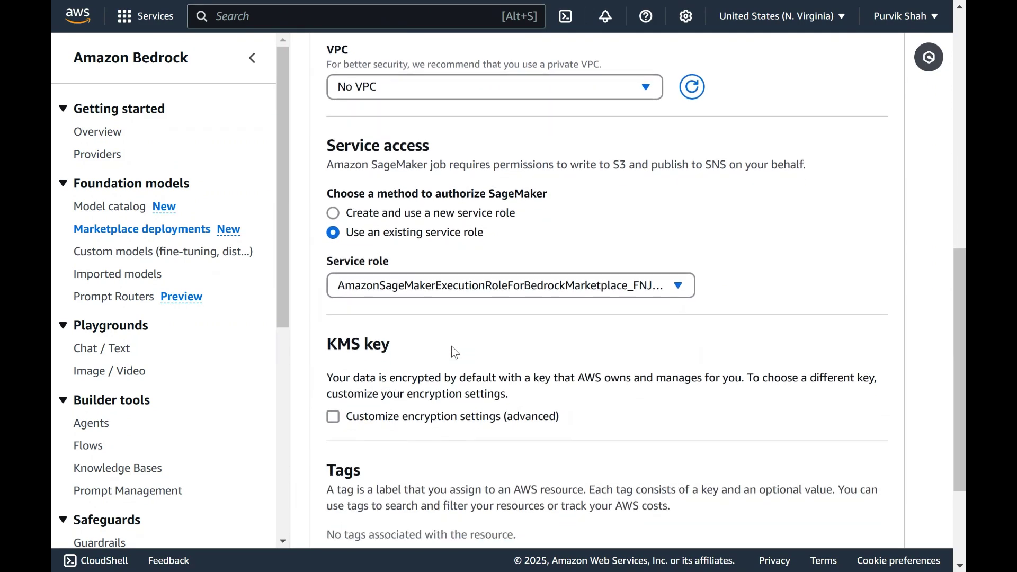
pyautogui.scroll(-4, 451, 347)
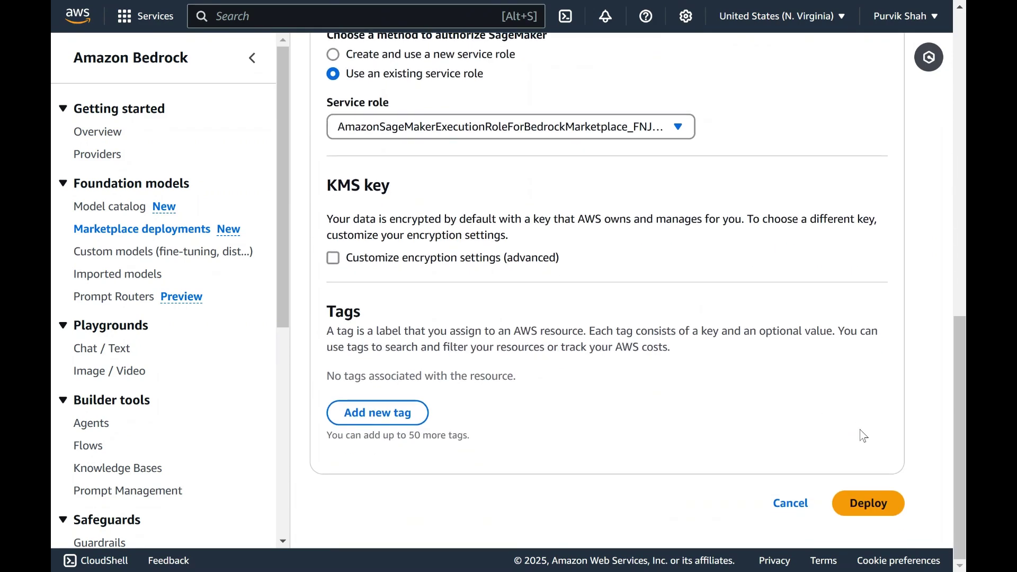
# Submit the DeepSeek-R1-Distill-Llama-8B endpoint deployment.
pyautogui.click(869, 503)
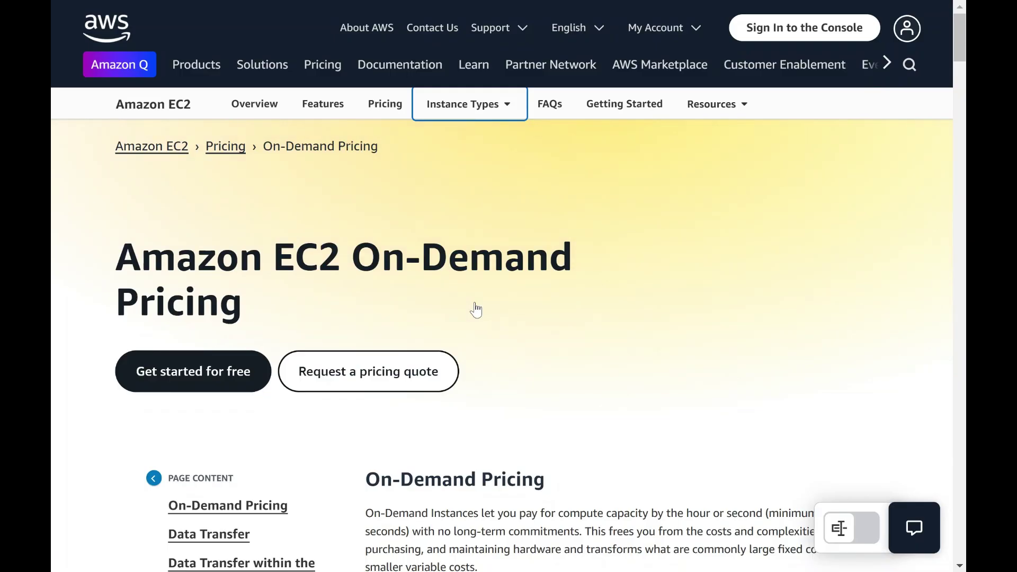
pyautogui.scroll(-3, 476, 309)
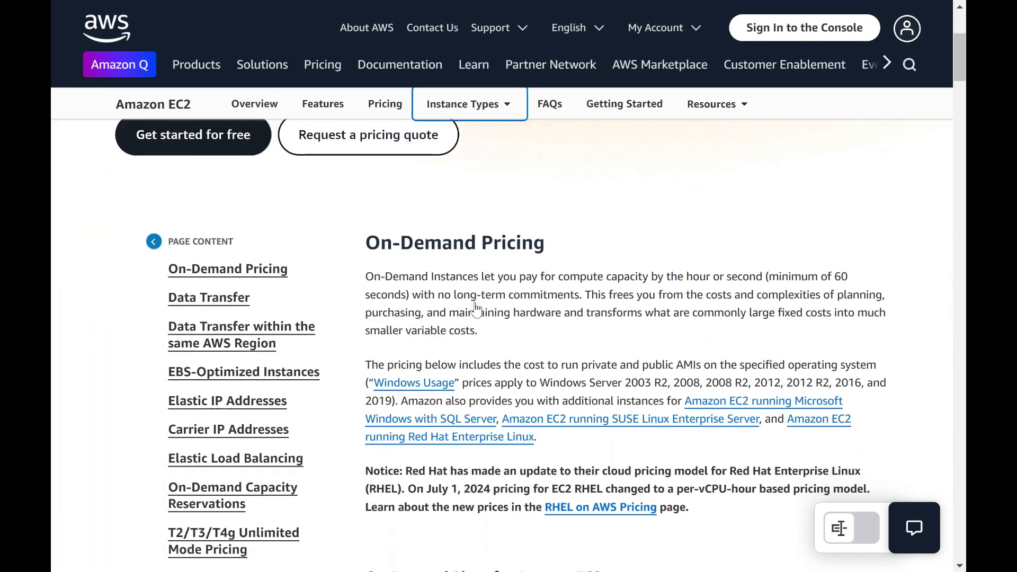
pyautogui.scroll(-2, 476, 309)
pyautogui.scroll(-1, 477, 309)
pyautogui.scroll(-1, 477, 309)
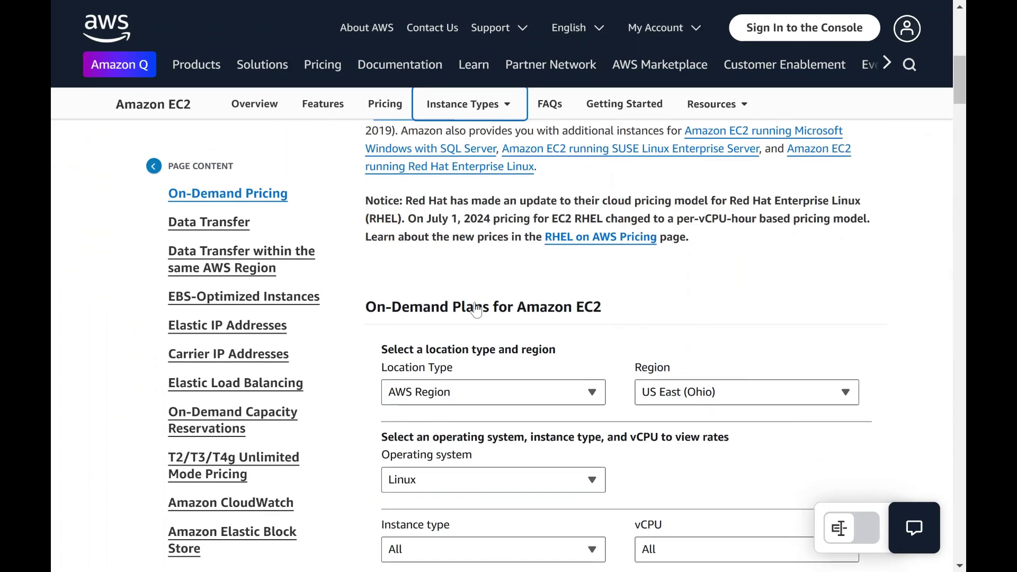
pyautogui.scroll(-1, 476, 309)
pyautogui.scroll(-1, 476, 310)
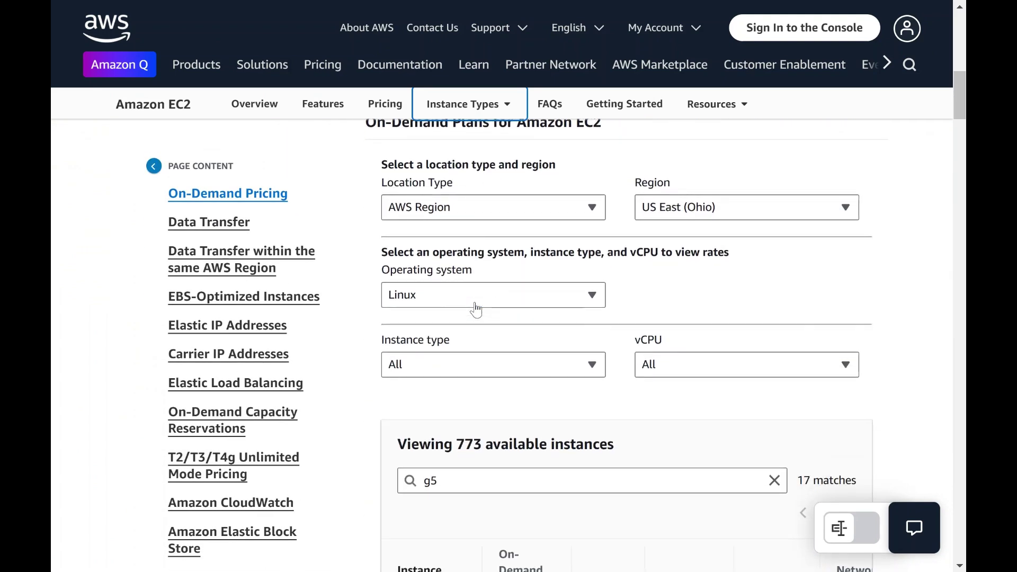
# Show EC2 On-Demand g5 pricing for the US East (N. Virginia) region.
pyautogui.click(646, 221)
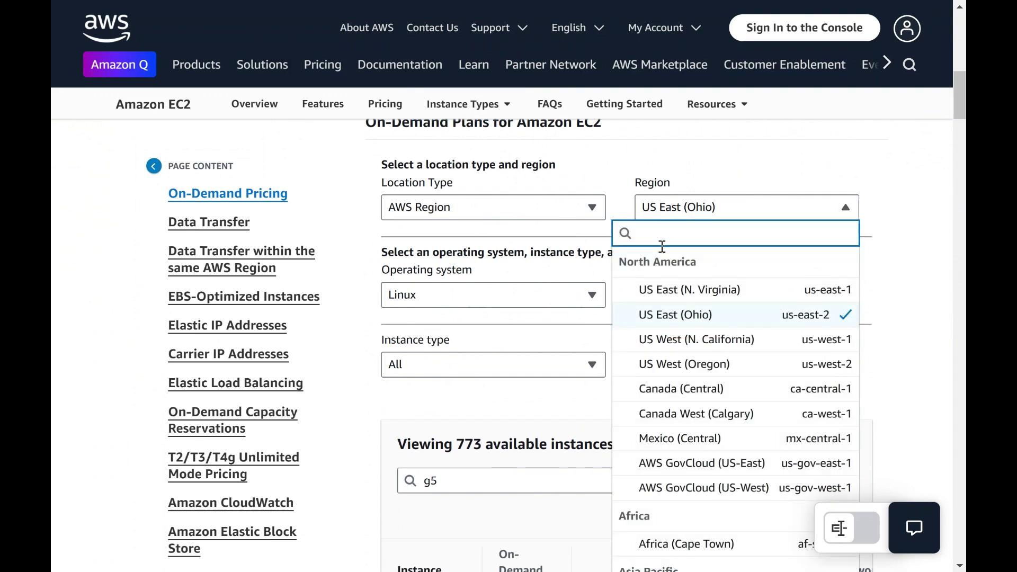
pyautogui.click(680, 291)
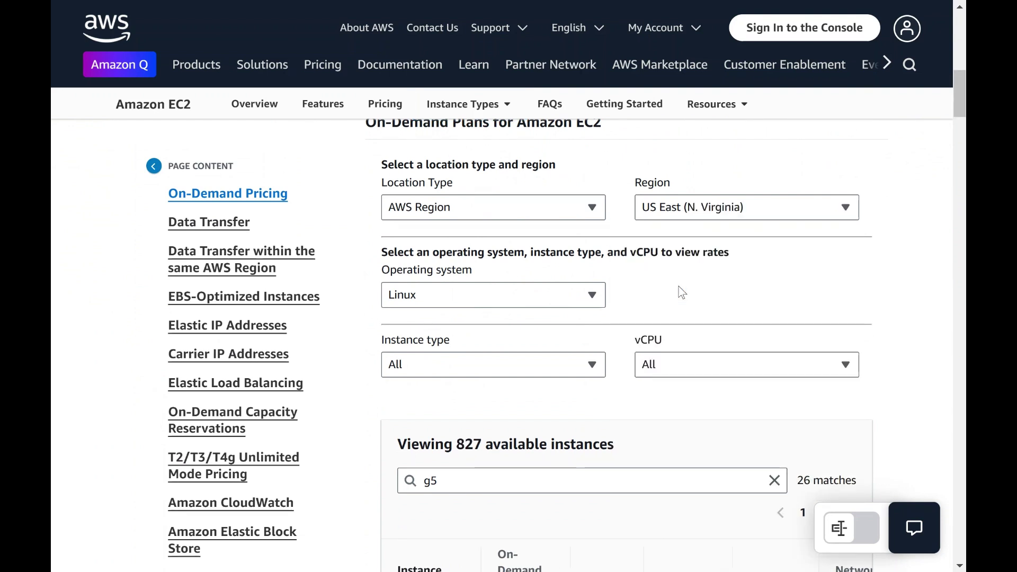
pyautogui.scroll(-2, 647, 297)
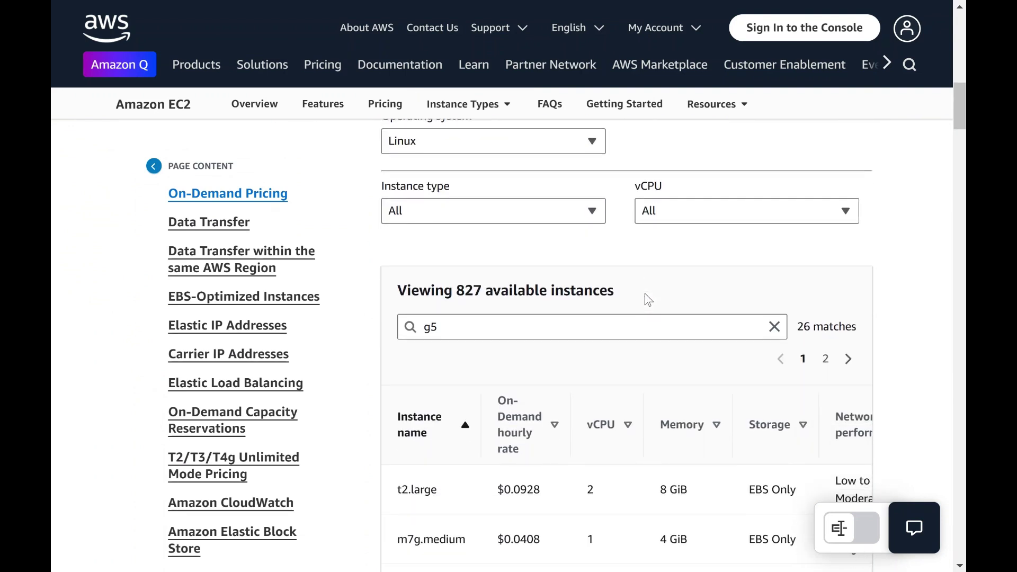
pyautogui.click(624, 311)
pyautogui.scroll(-1, 623, 312)
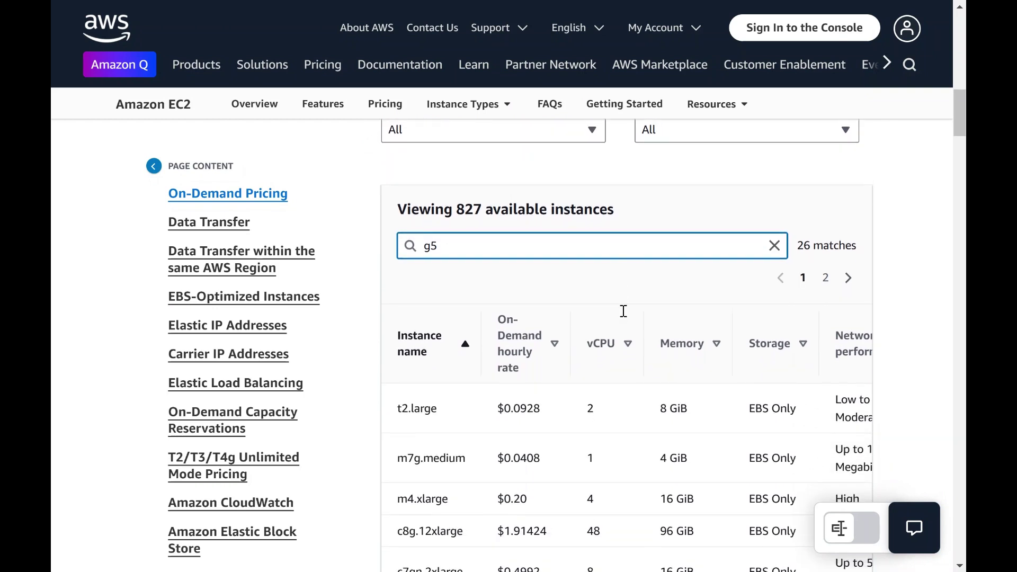
pyautogui.scroll(-1, 624, 311)
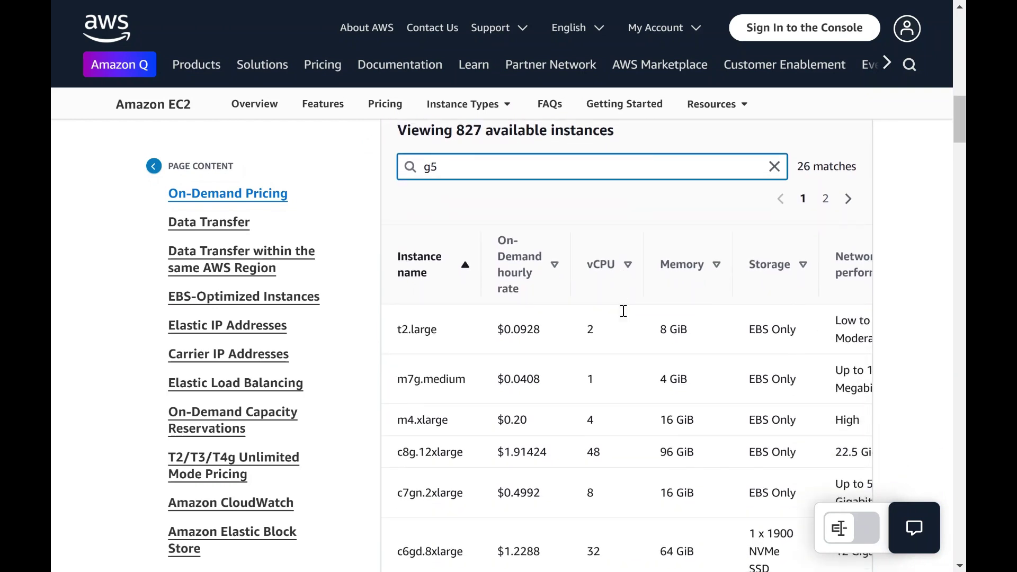
pyautogui.scroll(-1, 624, 311)
pyautogui.scroll(-1, 624, 311)
pyautogui.scroll(-1, 624, 311)
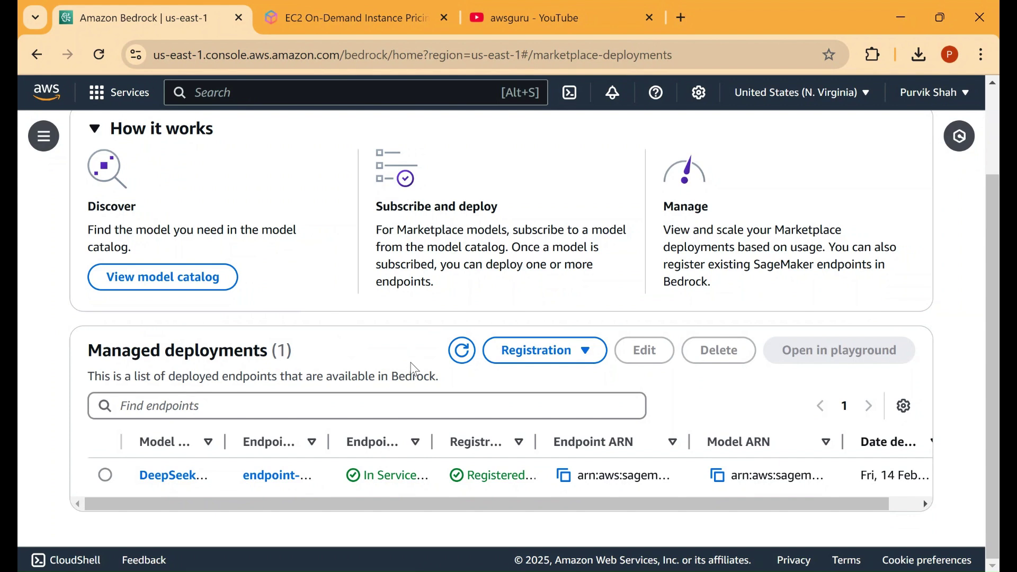
# Widen the Endpoint status and Endpoint name columns to read endpoint-quick-start-bompt fully.
pyautogui.moveTo(438, 452)
pyautogui.mouseDown()
pyautogui.moveTo(504, 444)
pyautogui.moveTo(493, 445)
pyautogui.mouseUp()
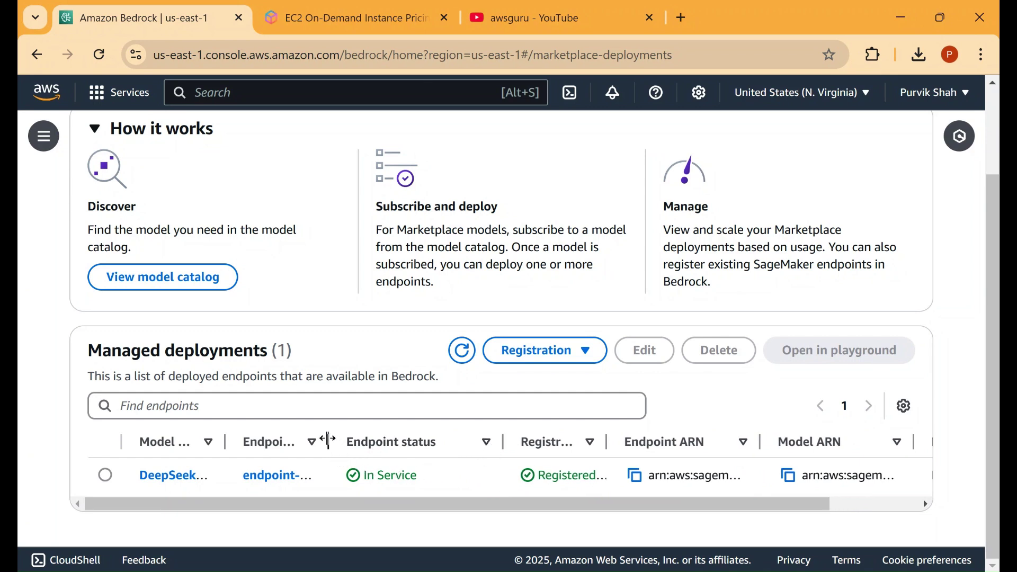
pyautogui.moveTo(334, 443)
pyautogui.mouseDown()
pyautogui.moveTo(470, 442)
pyautogui.moveTo(459, 443)
pyautogui.mouseUp()
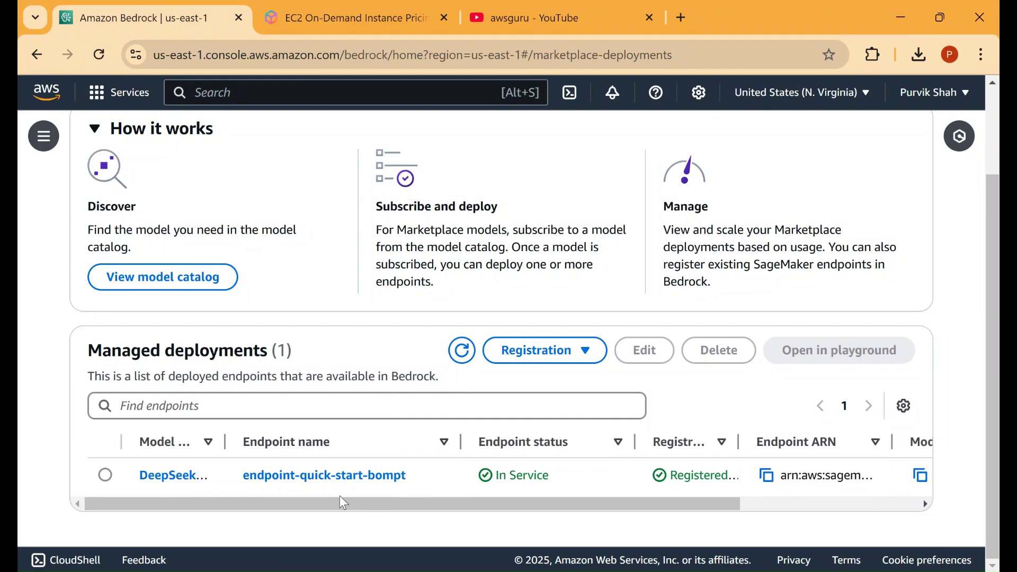
# Open endpoint-quick-start-bompt's details and launch it in the Chat / Text playground.
pyautogui.click(318, 479)
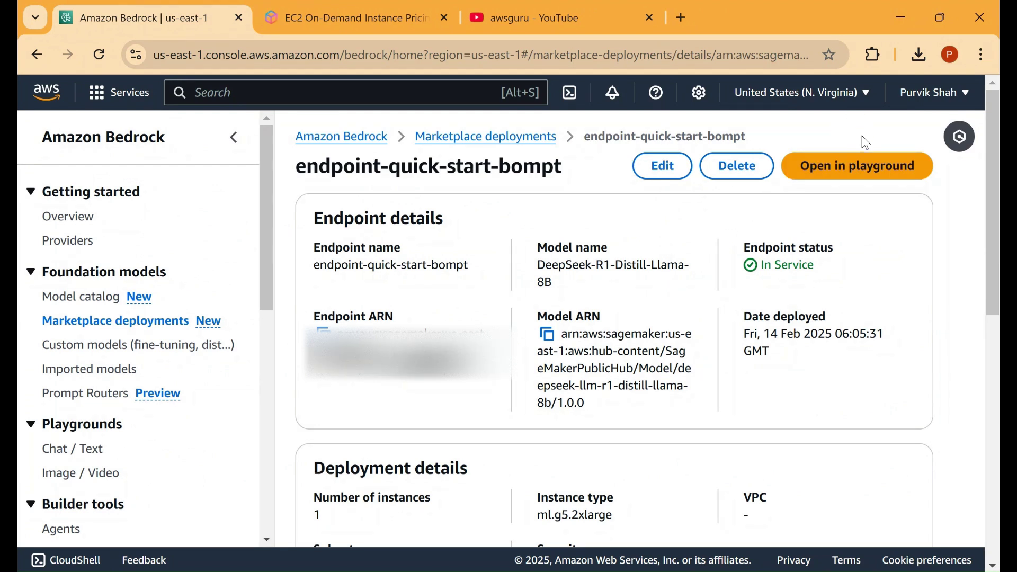
pyautogui.click(862, 165)
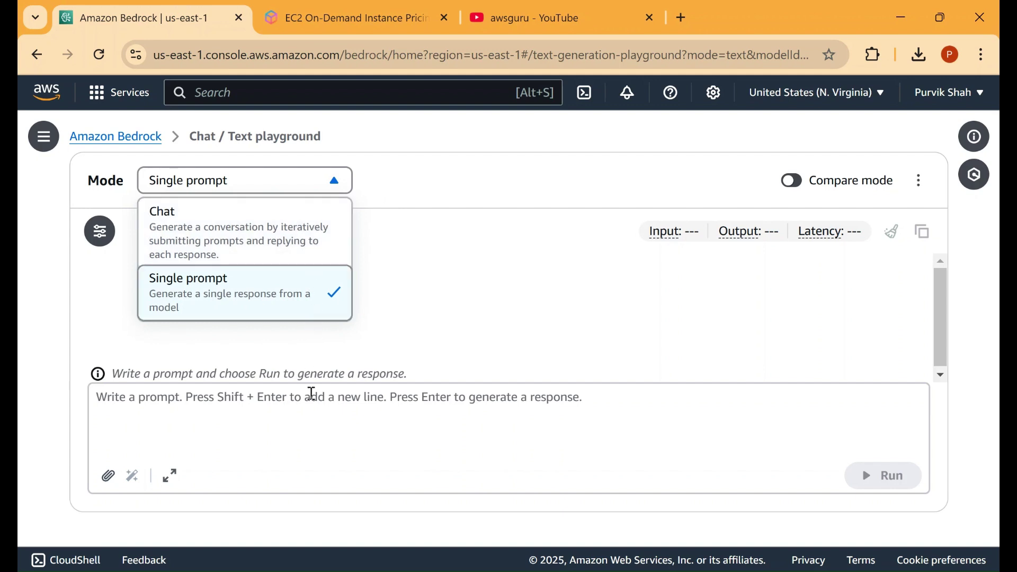
# Run a single prompt requesting a short essay on President Trump.
pyautogui.click(314, 409)
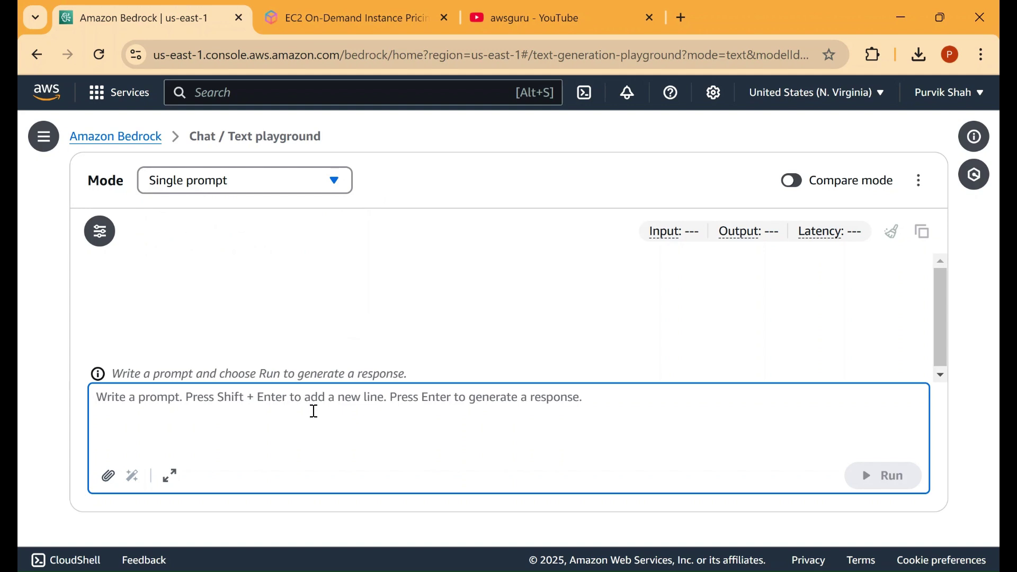
pyautogui.write('wr')
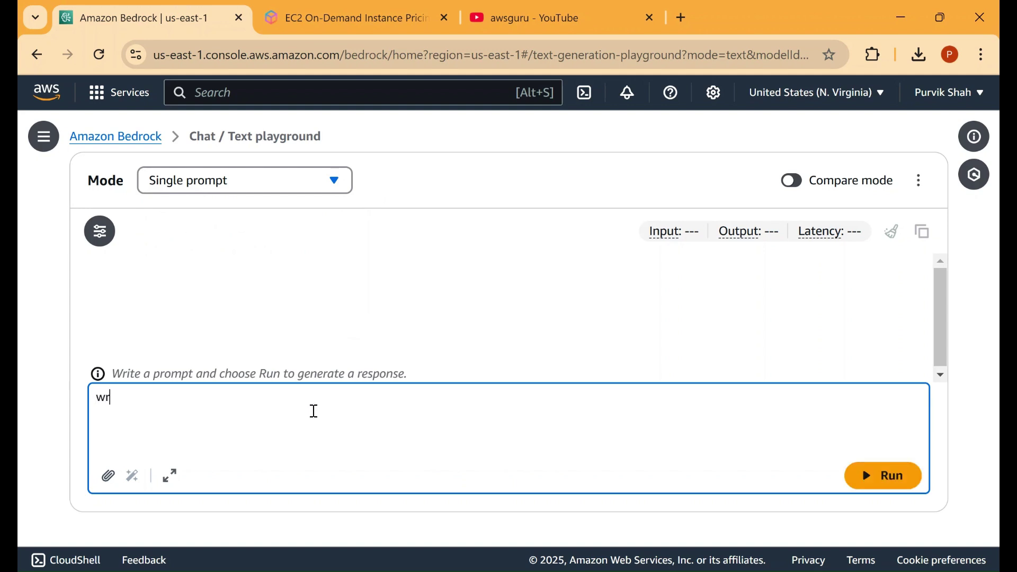
pyautogui.write('ite a short ')
pyautogui.write('essay on pre')
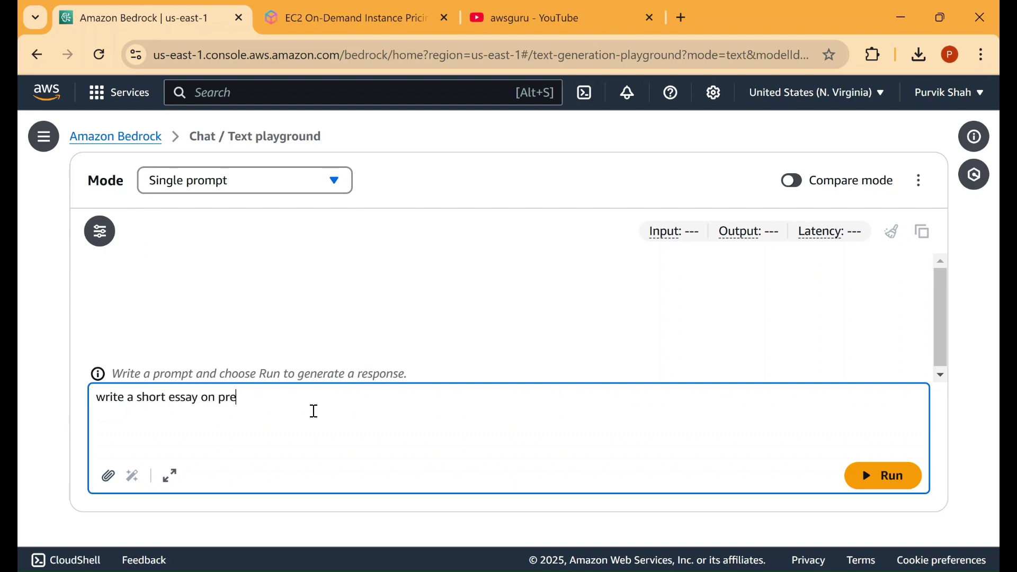
pyautogui.write('sident trup')
pyautogui.press('BackSpace')
pyautogui.write('mp')
pyautogui.press('Return')
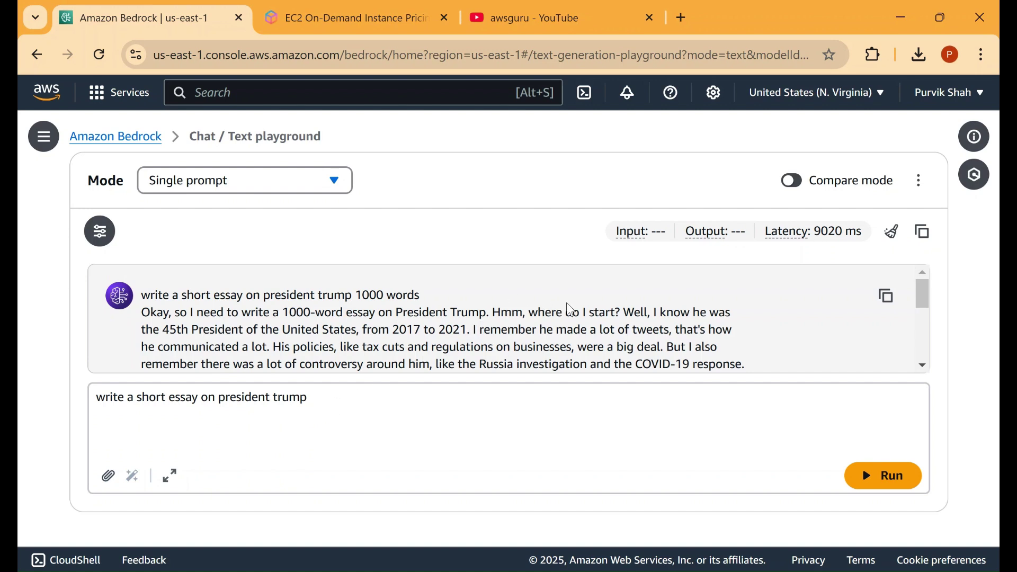
pyautogui.scroll(-1, 568, 304)
pyautogui.scroll(-1, 568, 305)
pyautogui.scroll(-1, 568, 304)
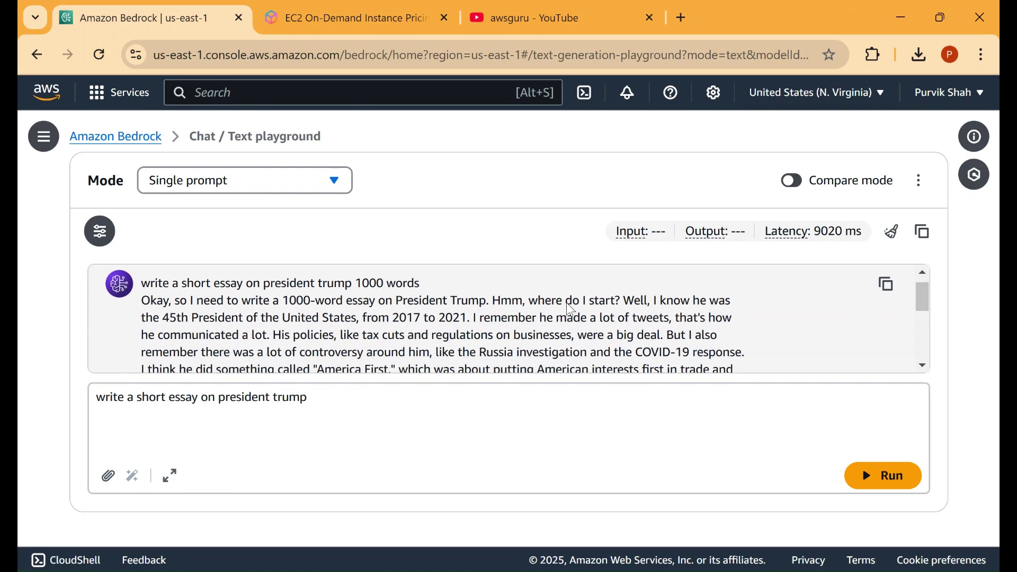
pyautogui.scroll(-1, 568, 304)
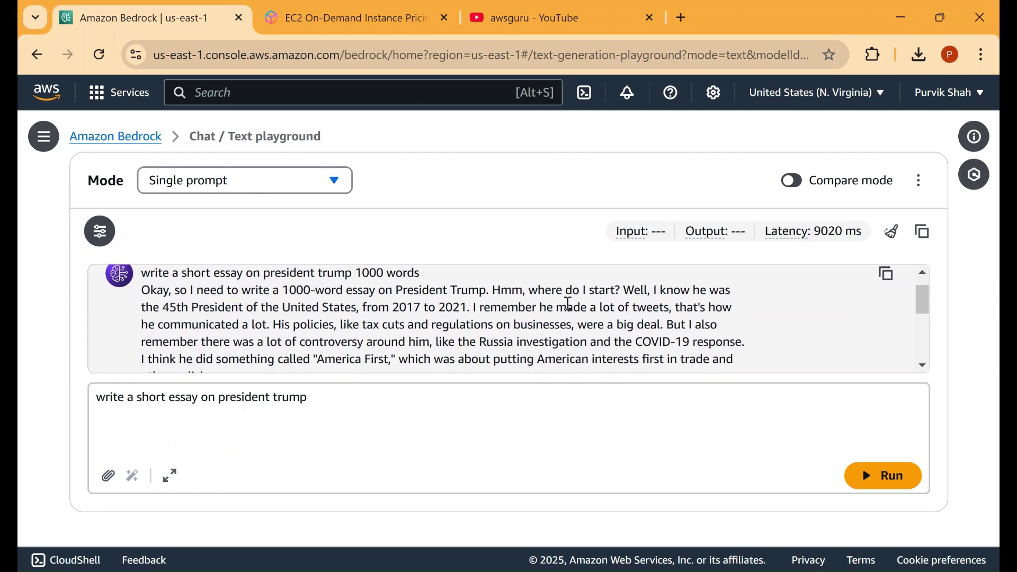
pyautogui.scroll(-1, 569, 304)
pyautogui.scroll(-1, 568, 304)
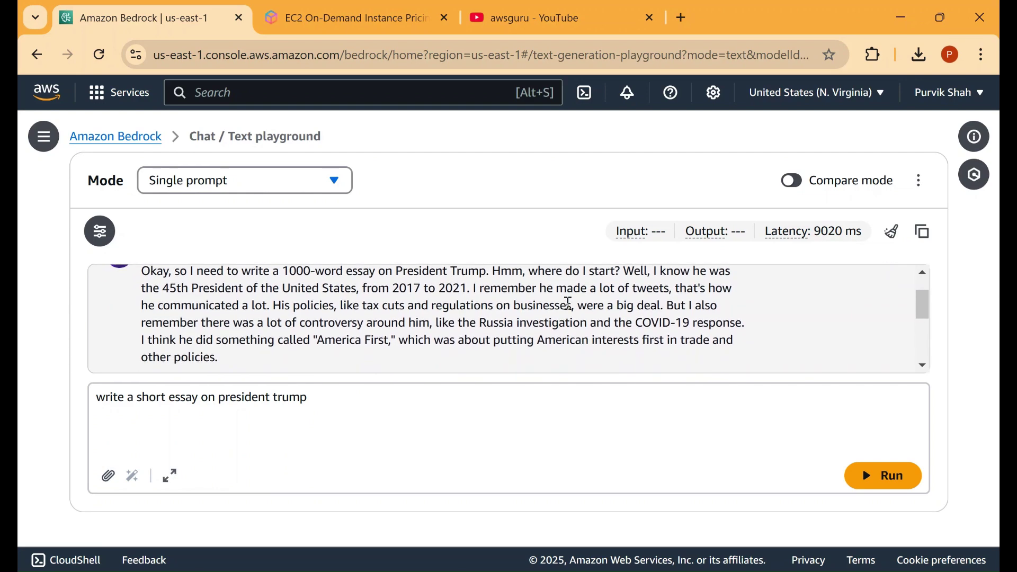
pyautogui.scroll(-3, 568, 303)
pyautogui.scroll(-2, 568, 304)
pyautogui.scroll(-2, 568, 304)
pyautogui.scroll(-3, 568, 306)
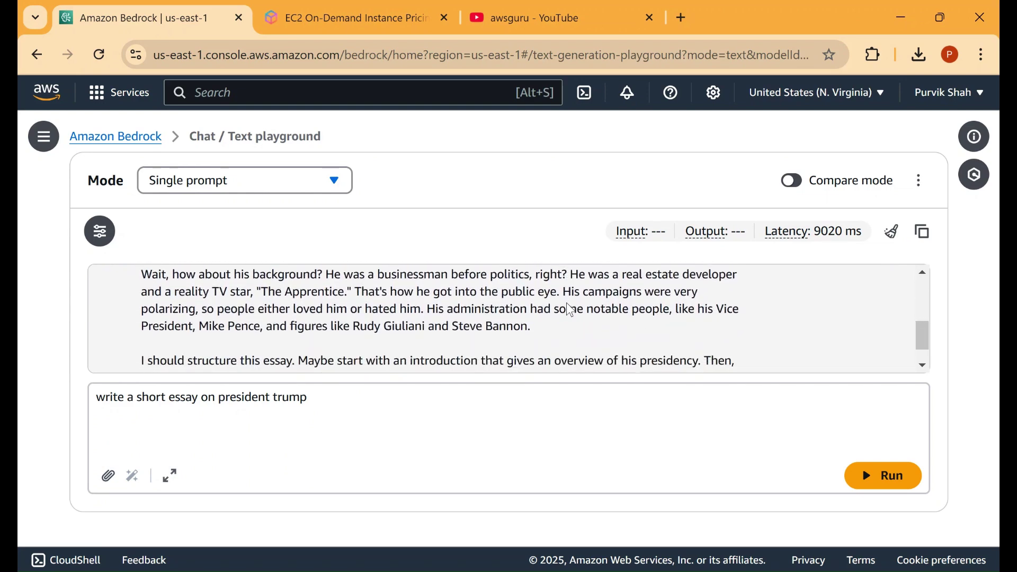
pyautogui.scroll(-1, 568, 308)
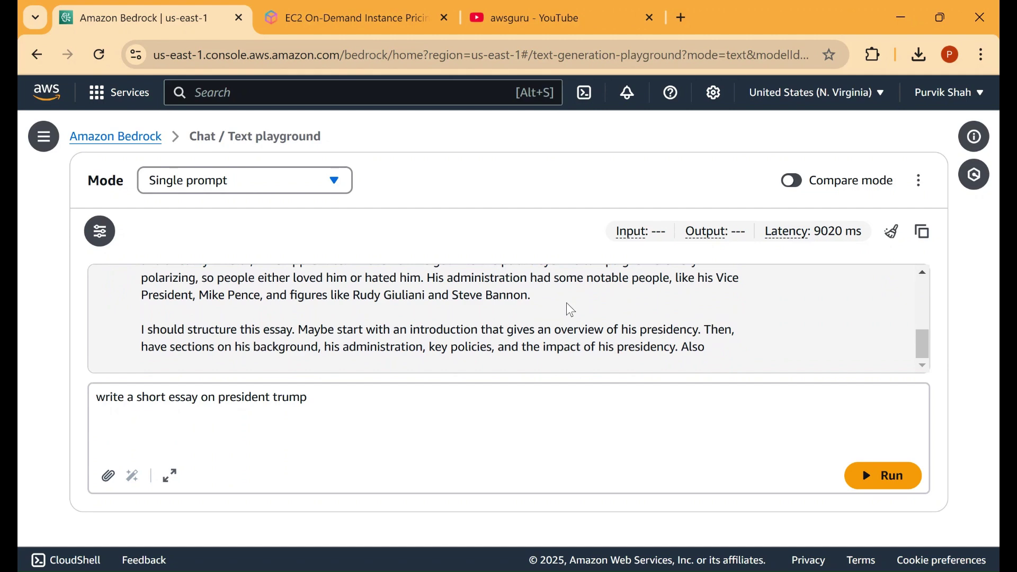
pyautogui.scroll(10, 567, 309)
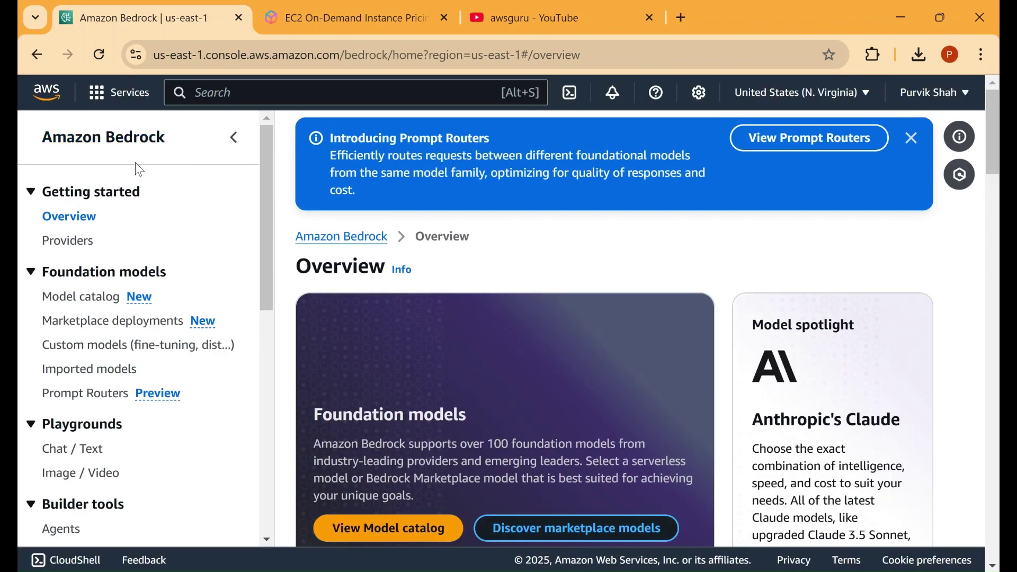
# Select the In Service DeepSeek endpoint endpoint-quick-start-bompt under Marketplace deployments.
pyautogui.click(133, 326)
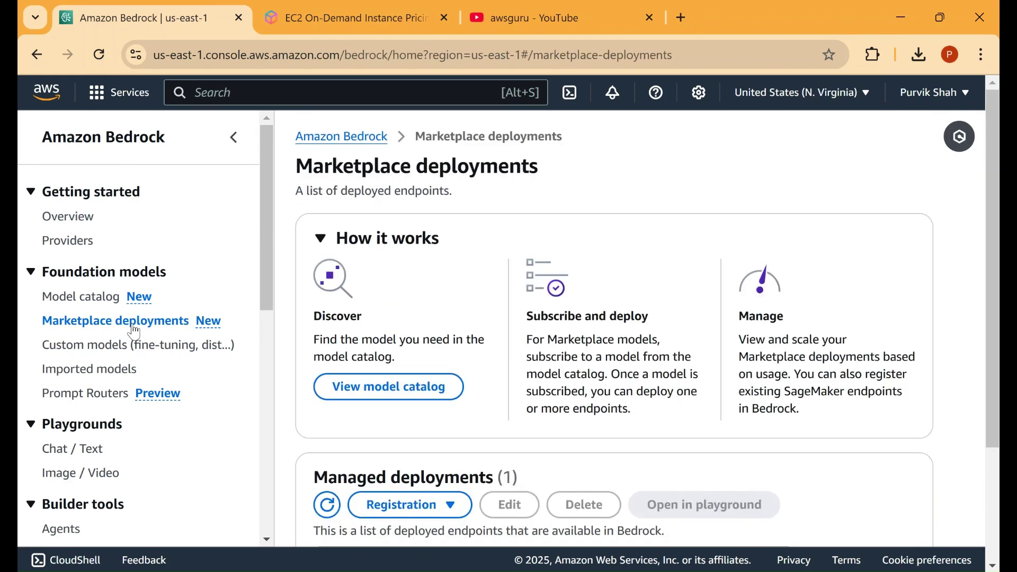
pyautogui.scroll(-1, 401, 368)
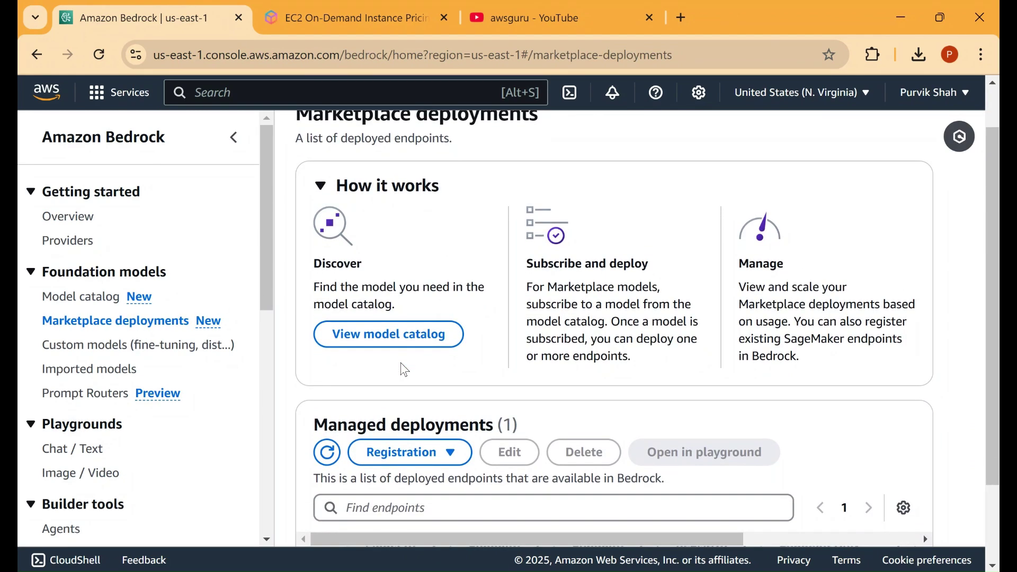
pyautogui.scroll(-1, 403, 369)
pyautogui.scroll(-1, 404, 368)
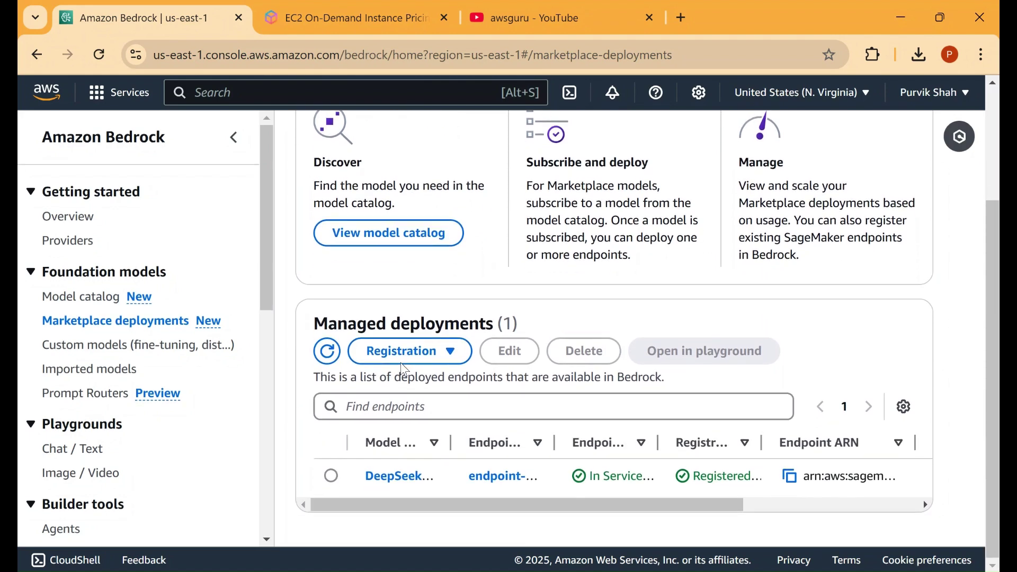
pyautogui.click(332, 477)
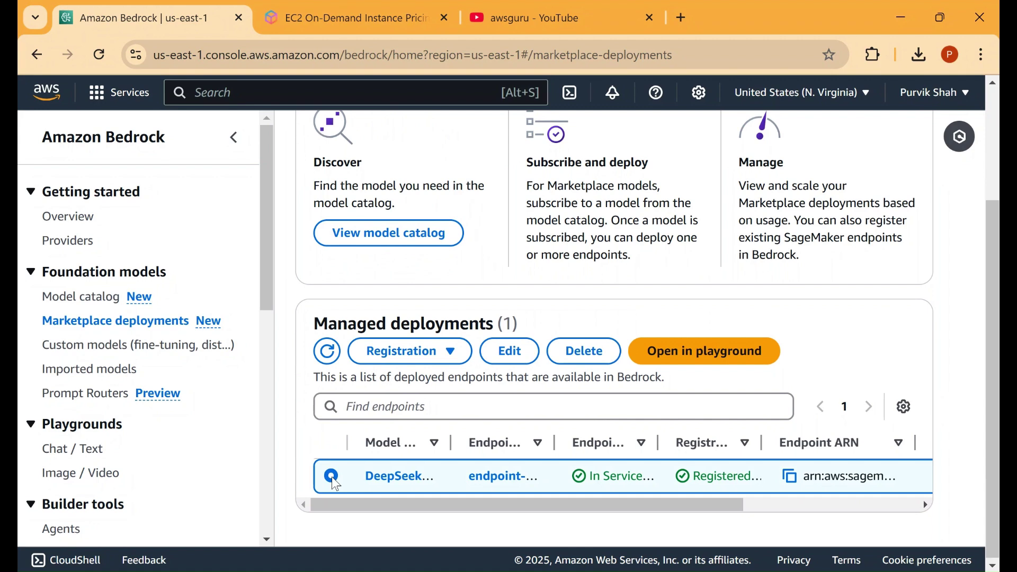
# Delete endpoint-quick-start-bompt, confirming the deletion with the word 'confirm'.
pyautogui.click(581, 356)
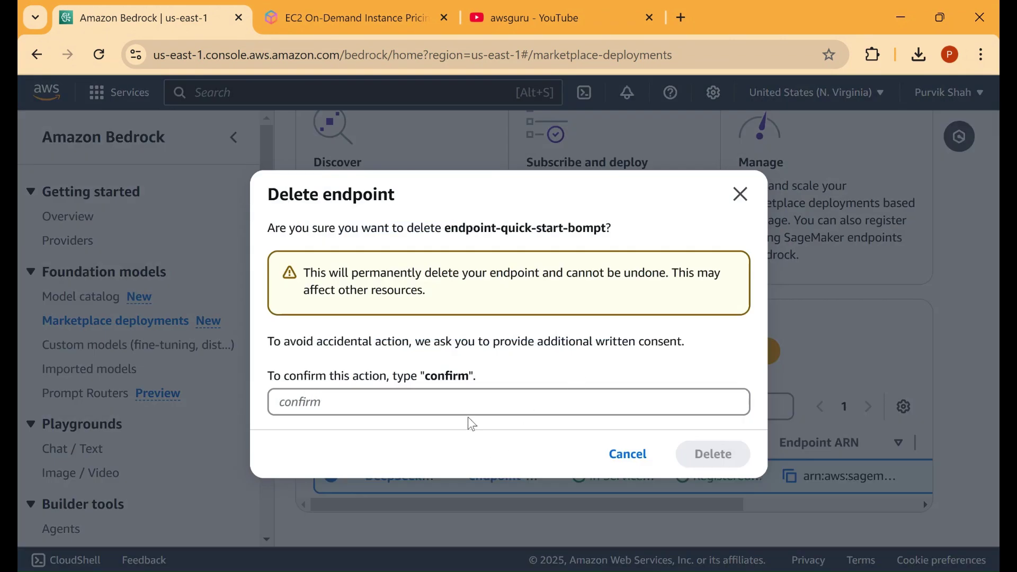
pyautogui.click(467, 412)
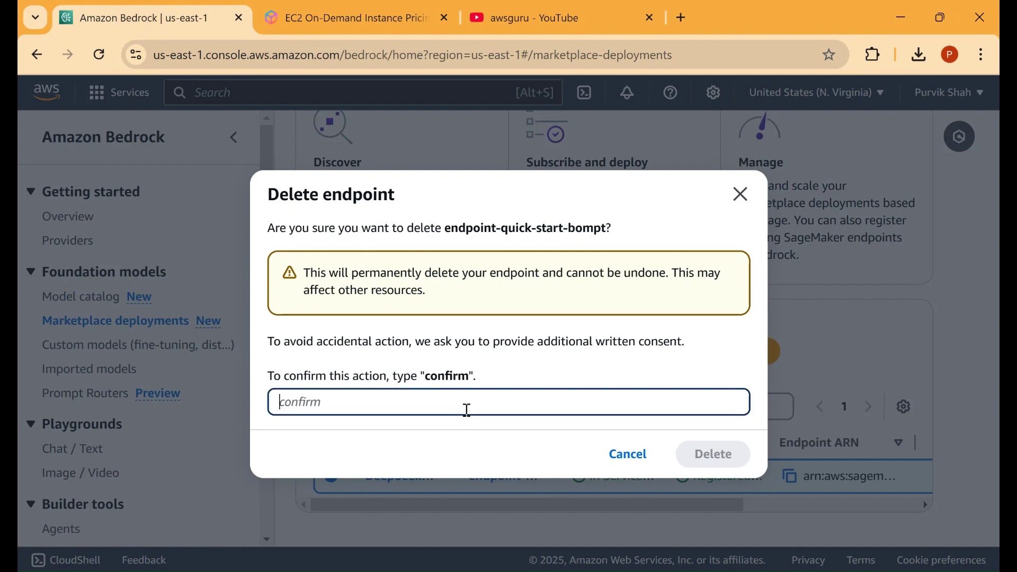
pyautogui.write('confirm')
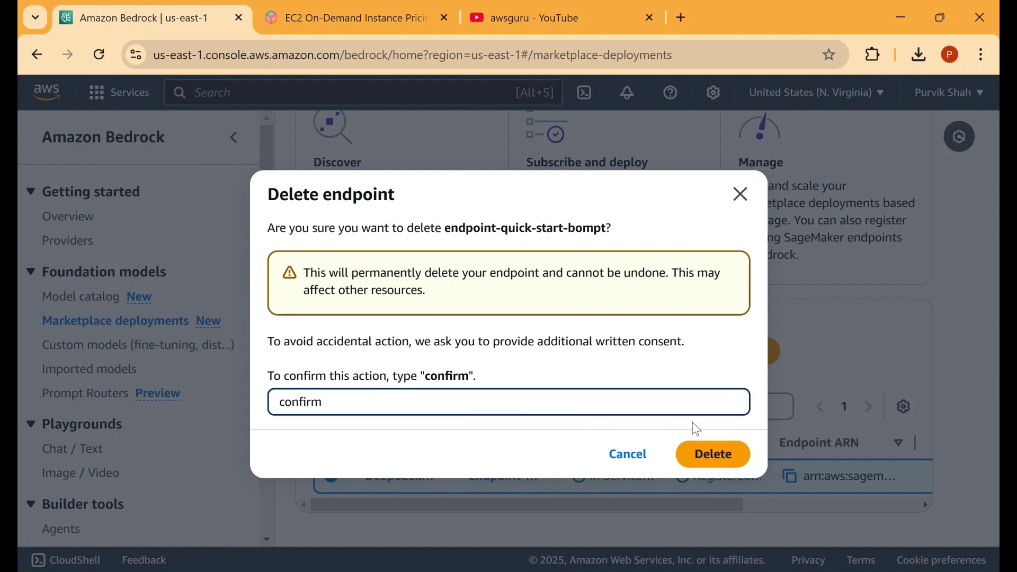
pyautogui.click(713, 449)
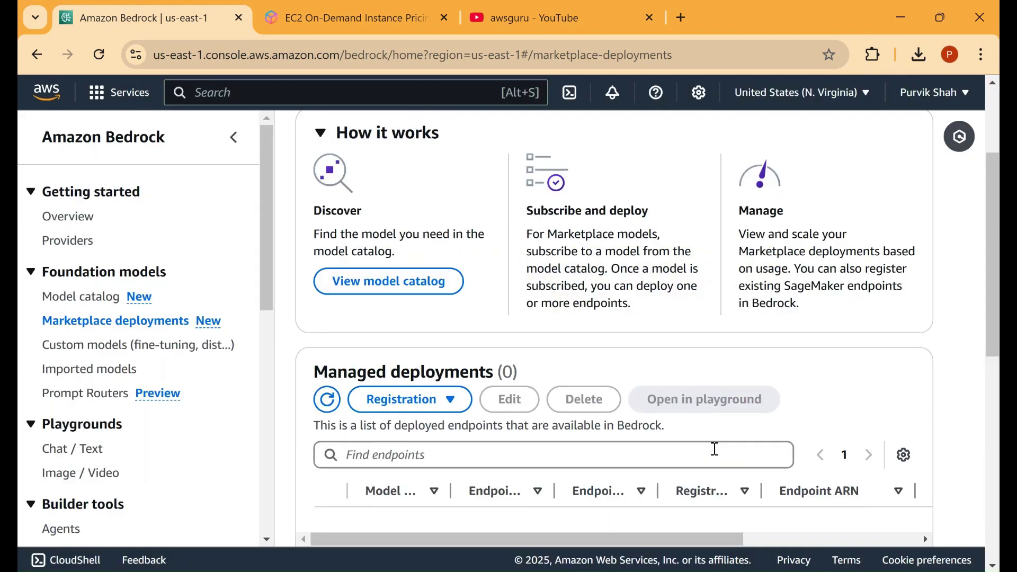